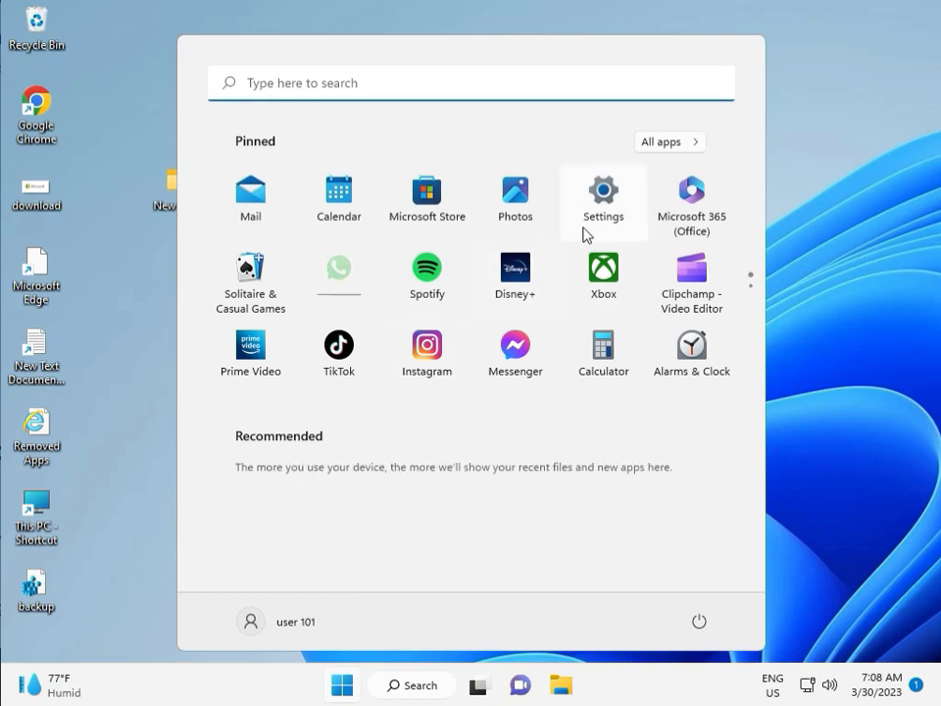
# Run the Windows Update troubleshooter from the system's other troubleshooters in Settings, and close it and Settings once it completes.
pyautogui.click(613, 200)
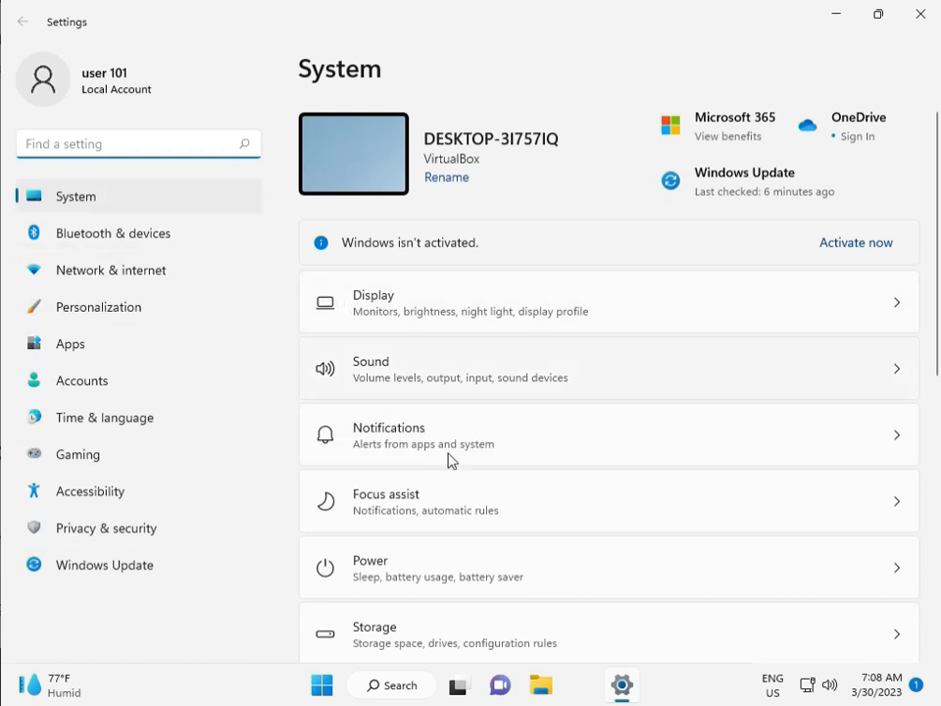
pyautogui.scroll(-3, 469, 504)
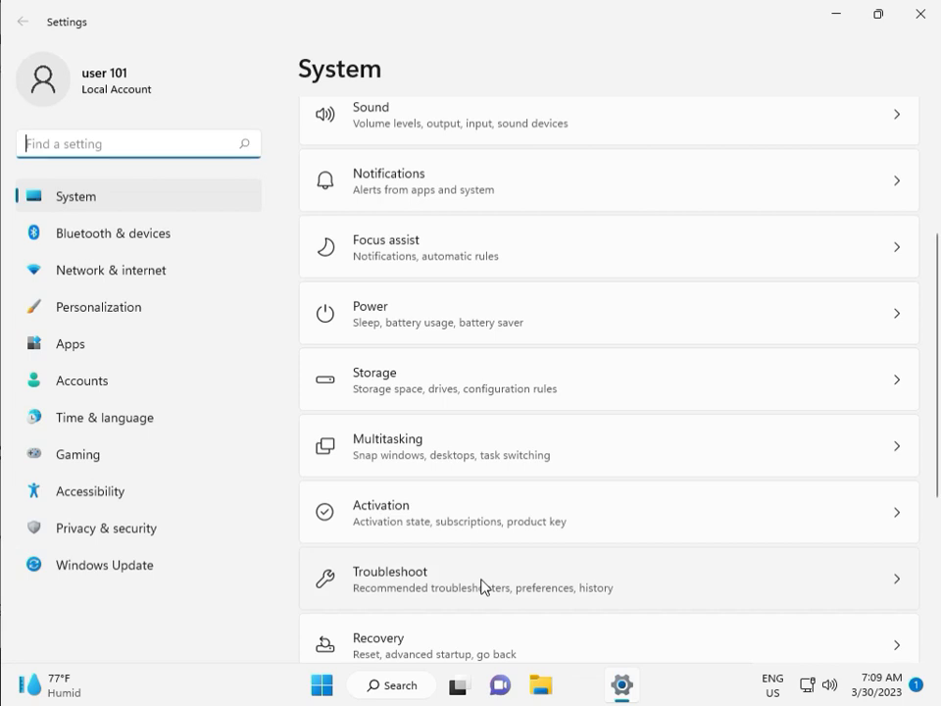
pyautogui.click(481, 586)
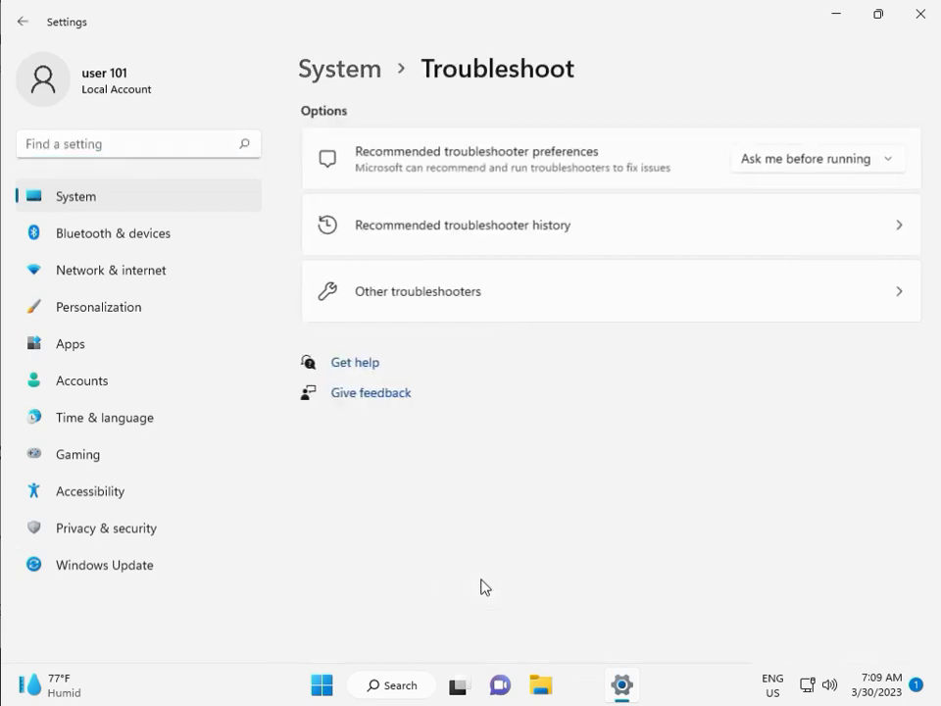
pyautogui.click(409, 294)
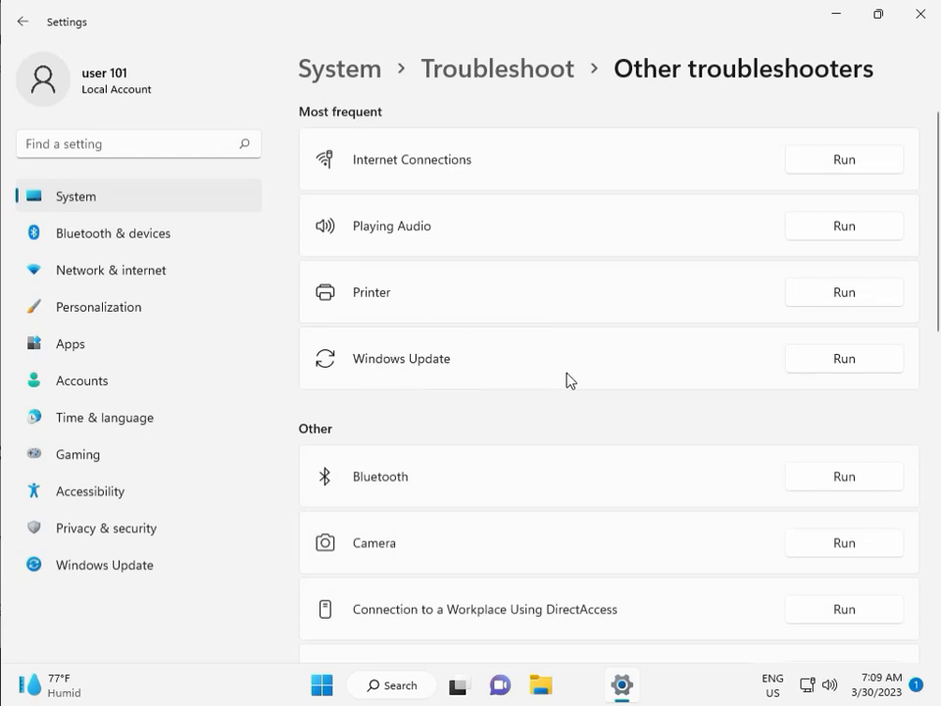
pyautogui.click(840, 361)
pyautogui.moveTo(443, 155); pyautogui.dragTo(318, 112)
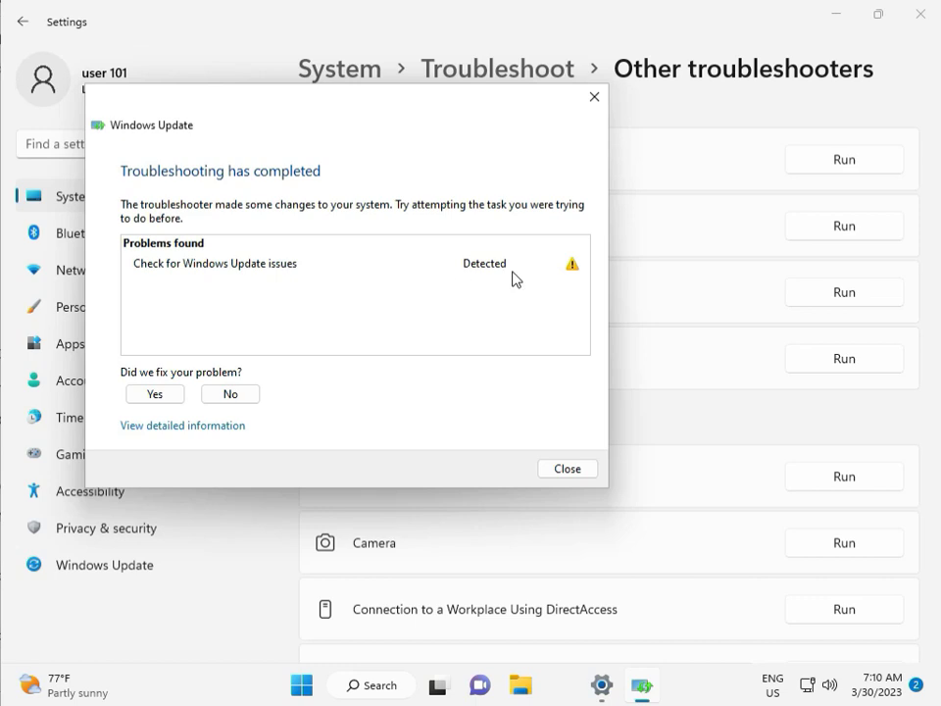
pyautogui.click(576, 475)
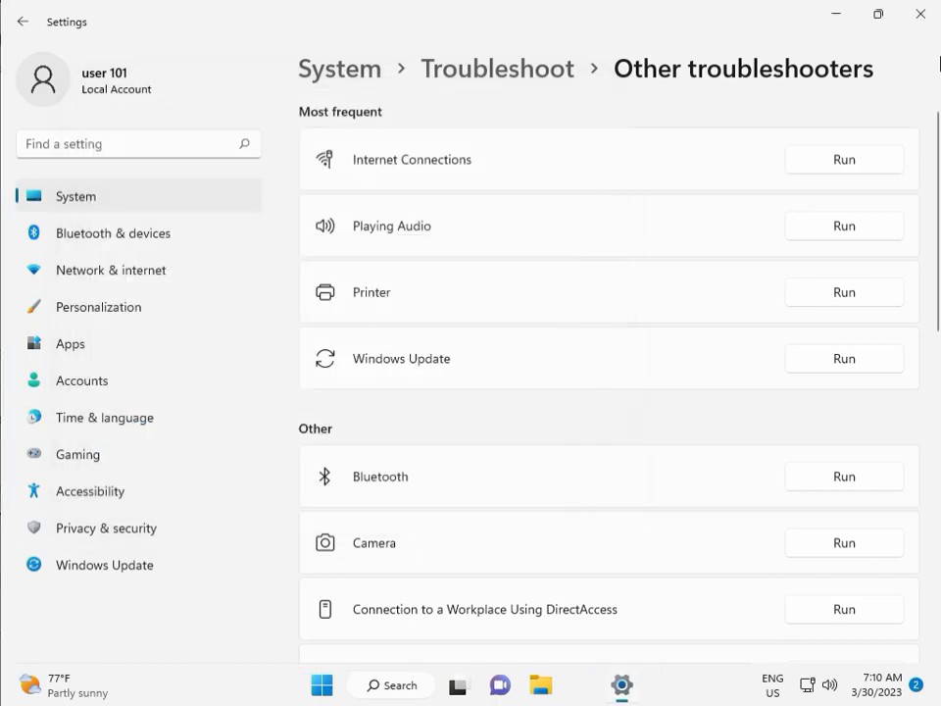
pyautogui.click(930, 30)
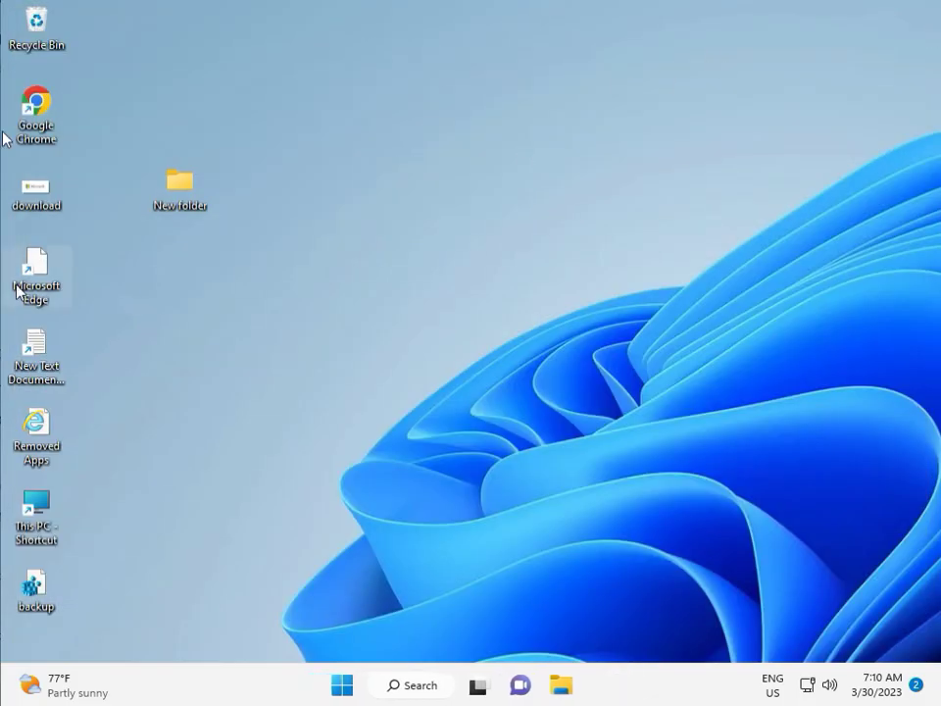
# Open the Windows folder on Local Disk (C:) in File Explorer.
pyautogui.click(559, 687)
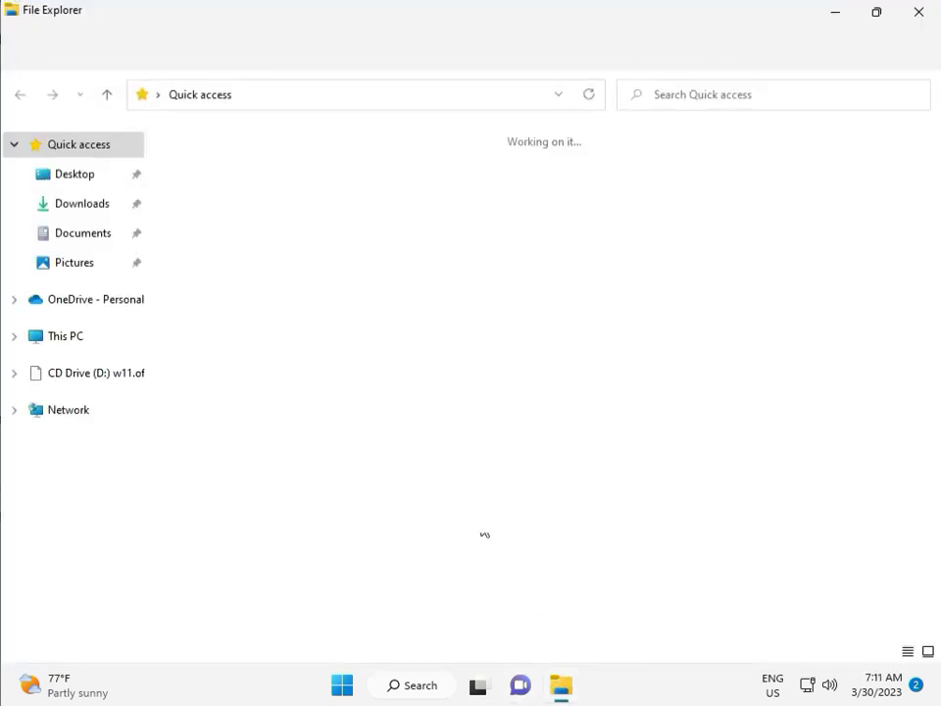
pyautogui.click(100, 348)
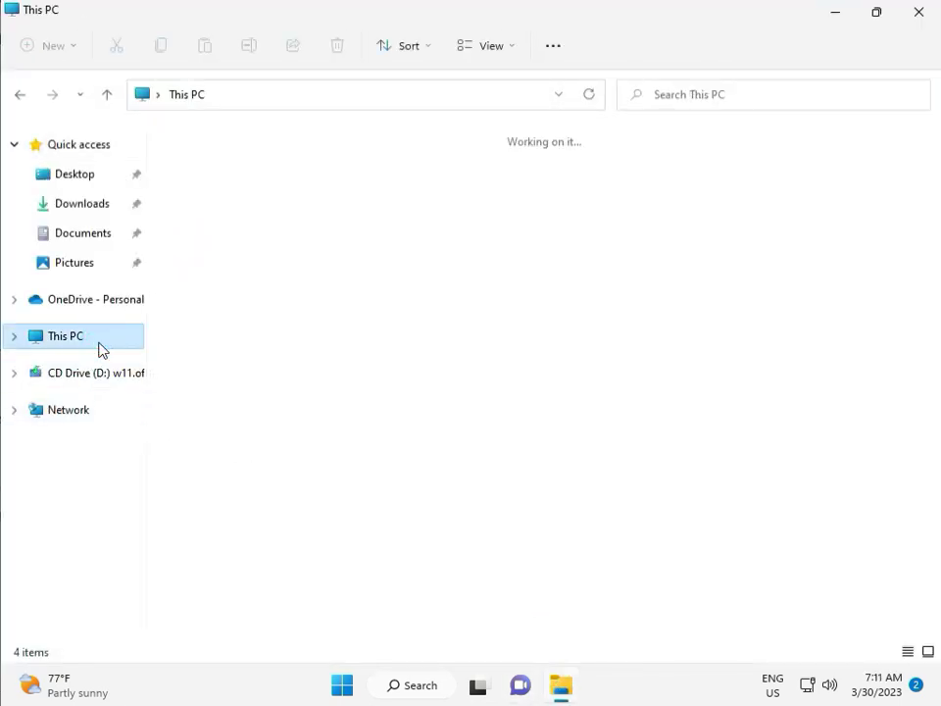
pyautogui.click(297, 313)
pyautogui.doubleClick(297, 313)
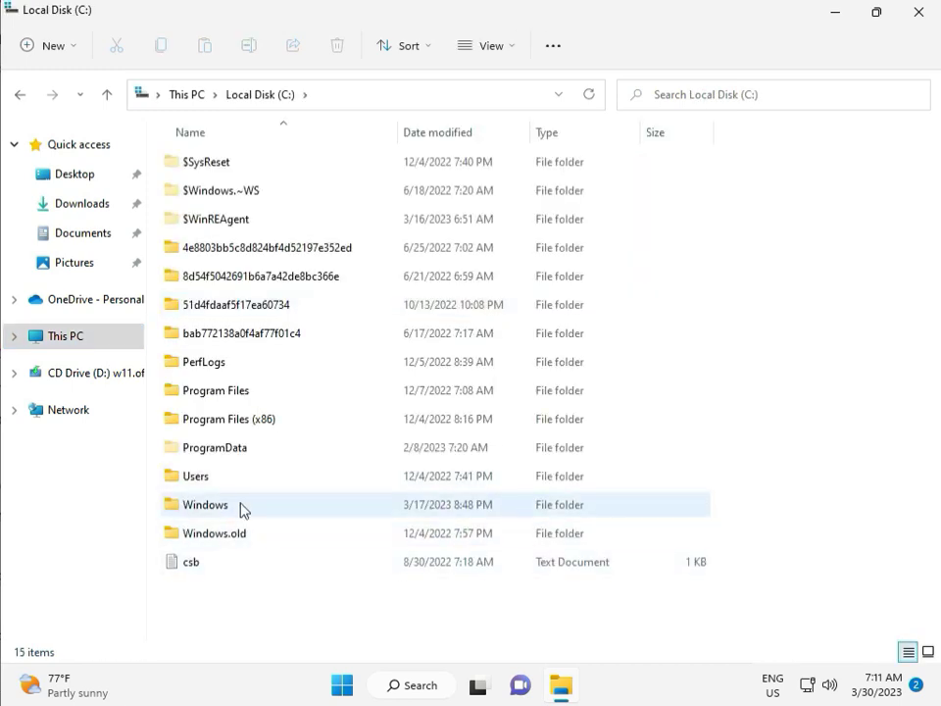
pyautogui.click(242, 507)
pyautogui.doubleClick(242, 506)
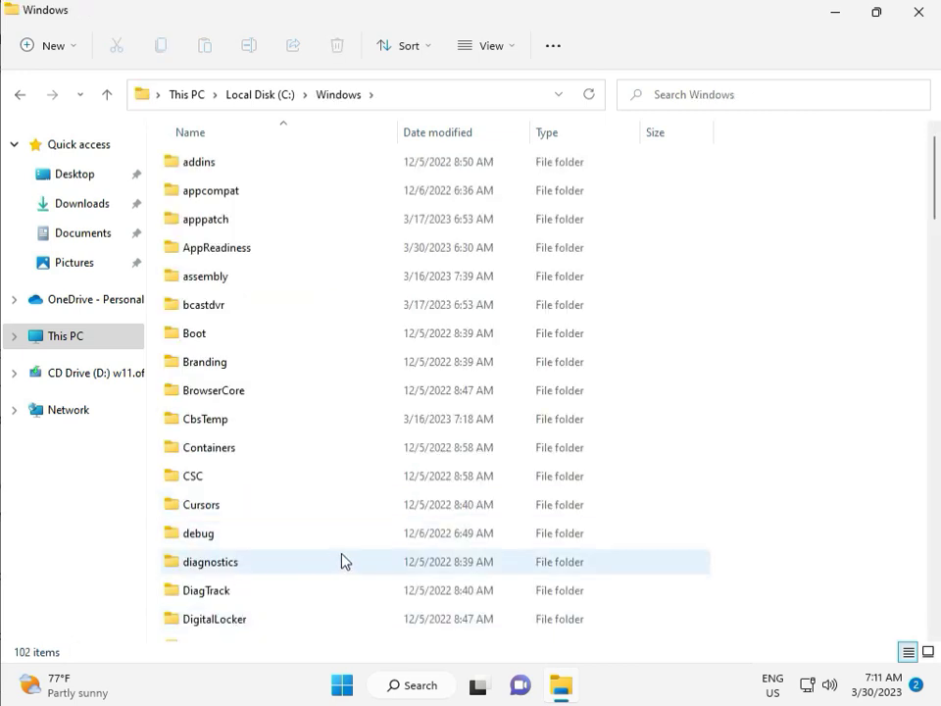
# Open the SoftwareDistribution folder inside Windows and go into its Download subfolder.
pyautogui.scroll(-11, 342, 560)
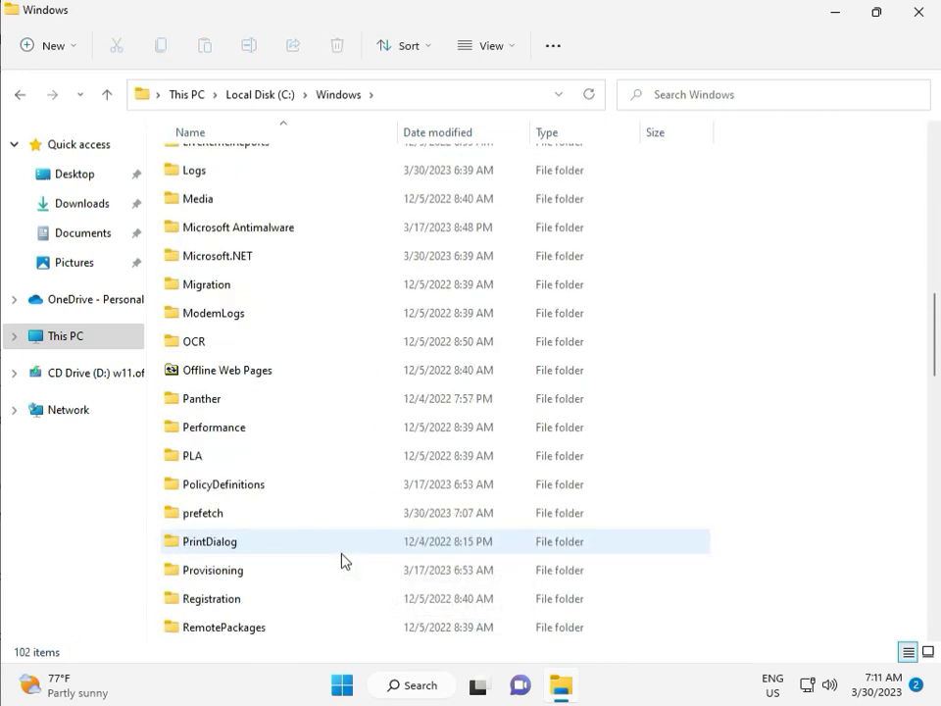
pyautogui.scroll(-4, 342, 561)
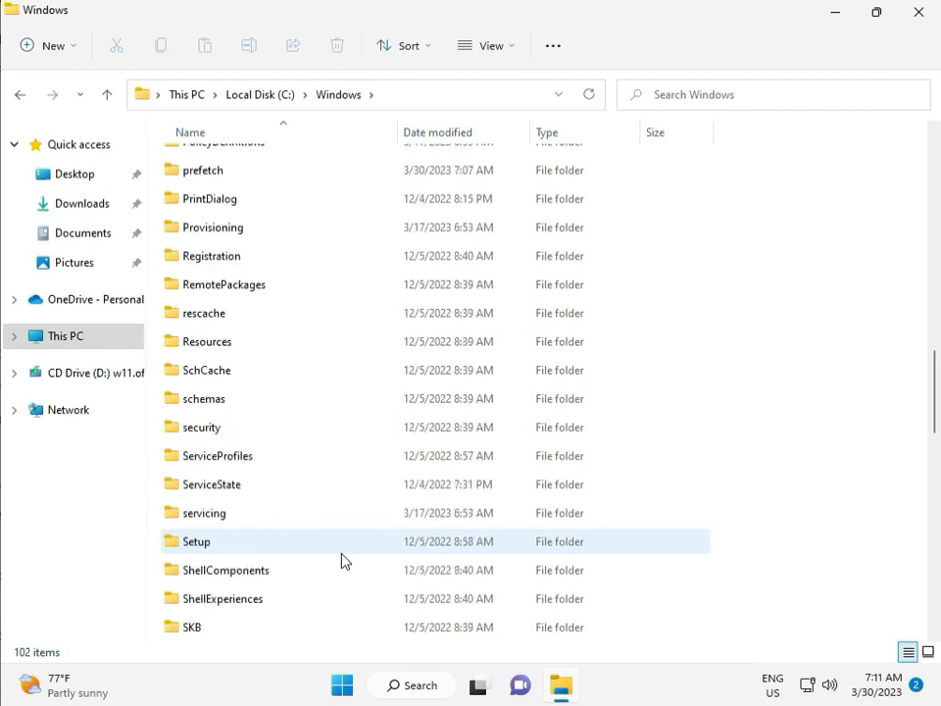
pyautogui.scroll(-2, 335, 554)
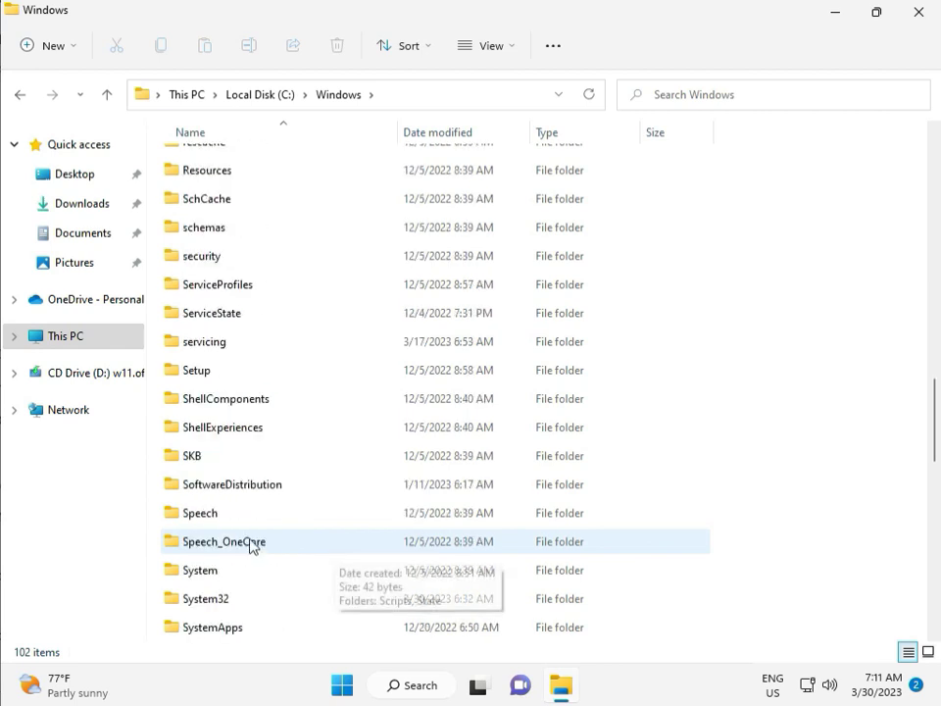
pyautogui.click(235, 487)
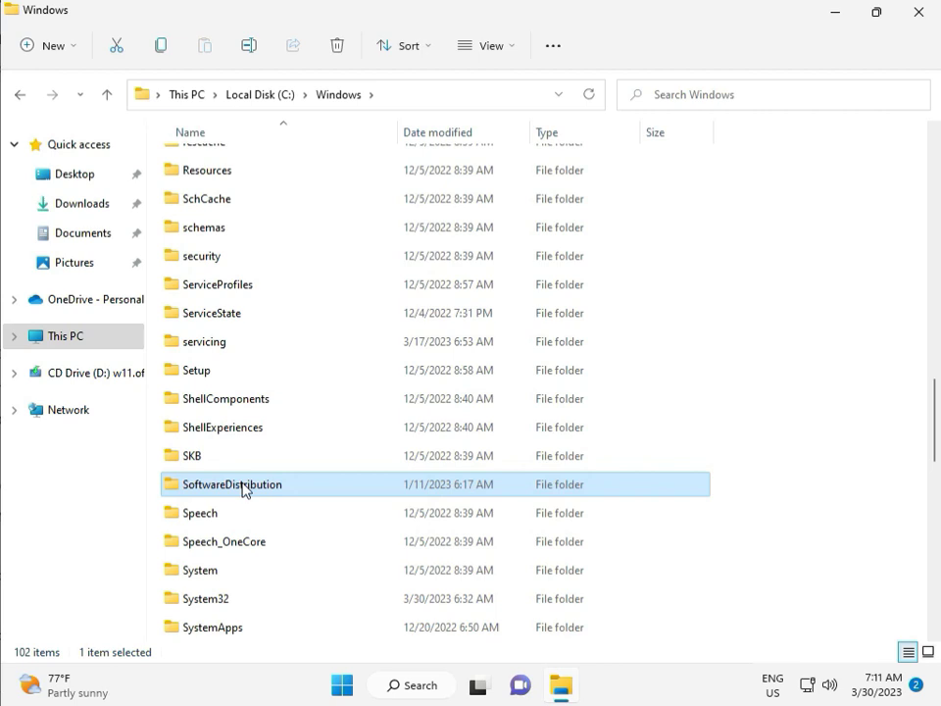
pyautogui.doubleClick(243, 489)
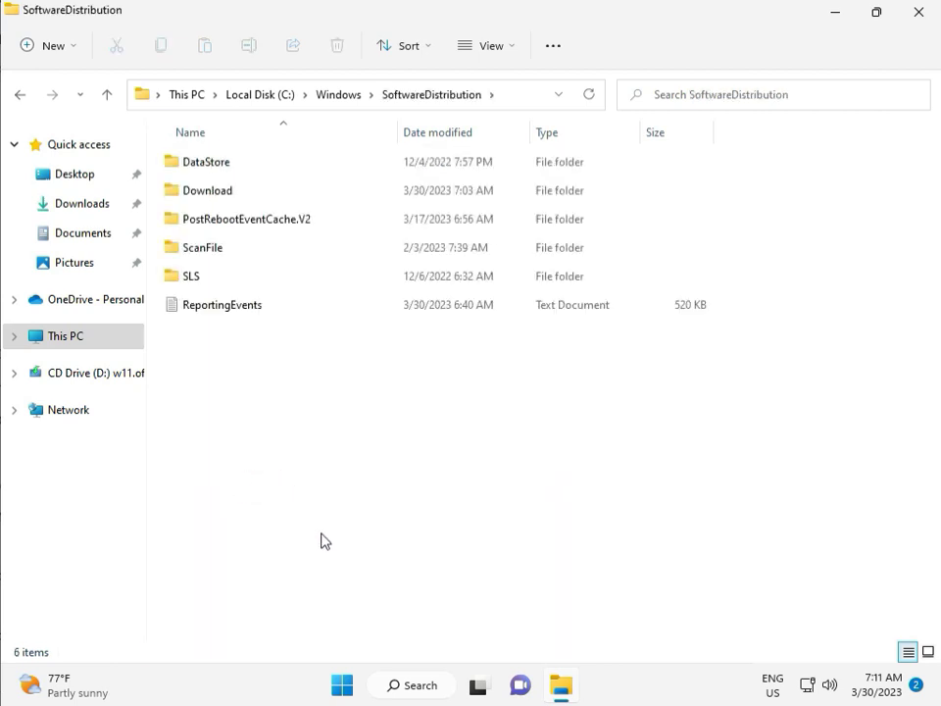
pyautogui.moveTo(488, 702)
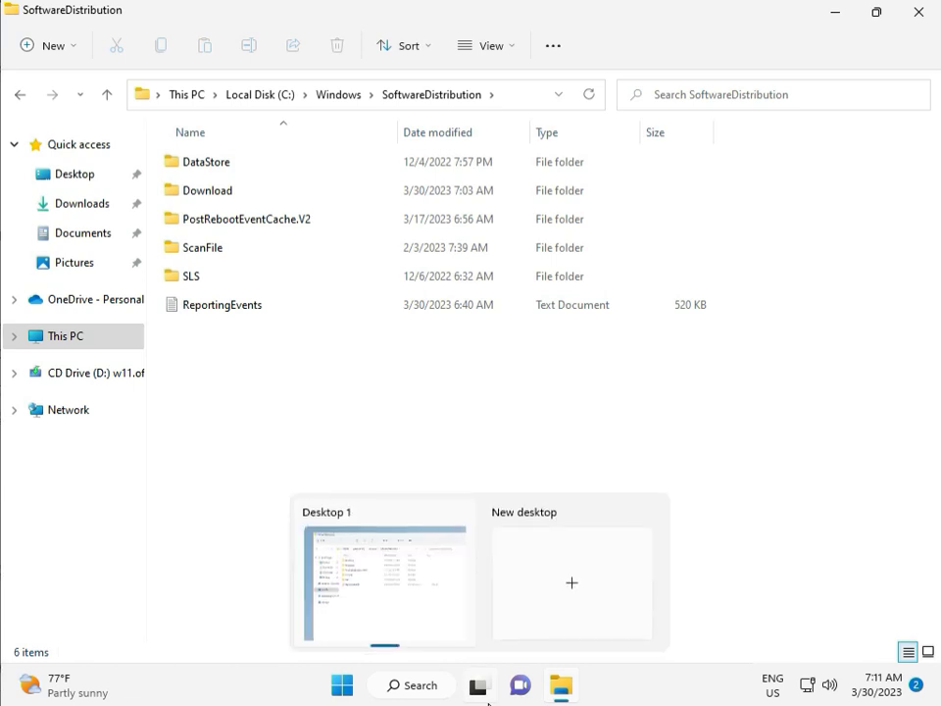
pyautogui.click(351, 522)
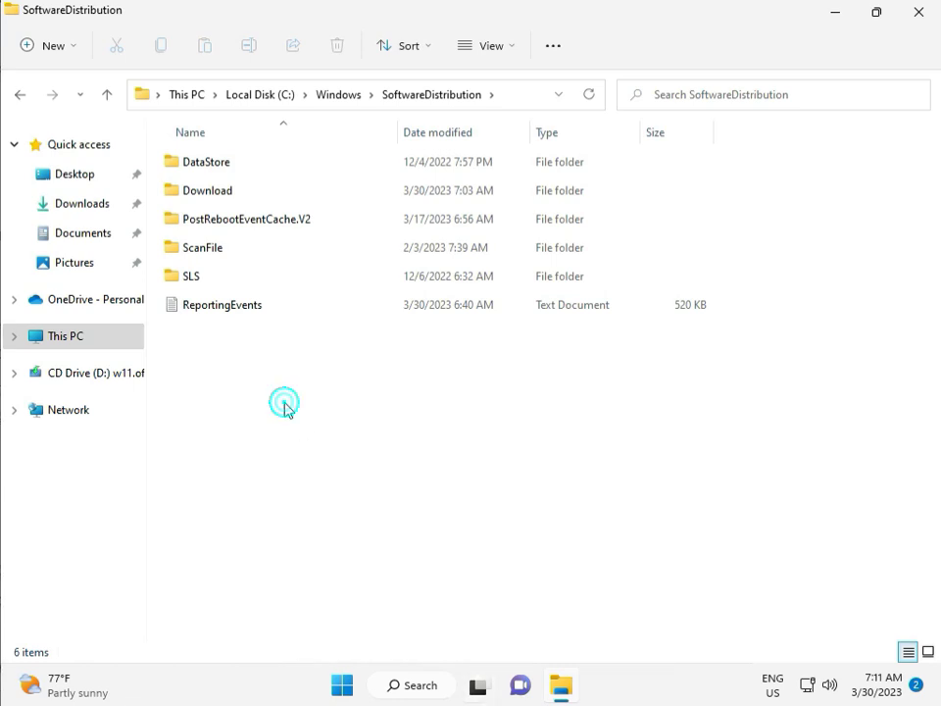
pyautogui.doubleClick(237, 200)
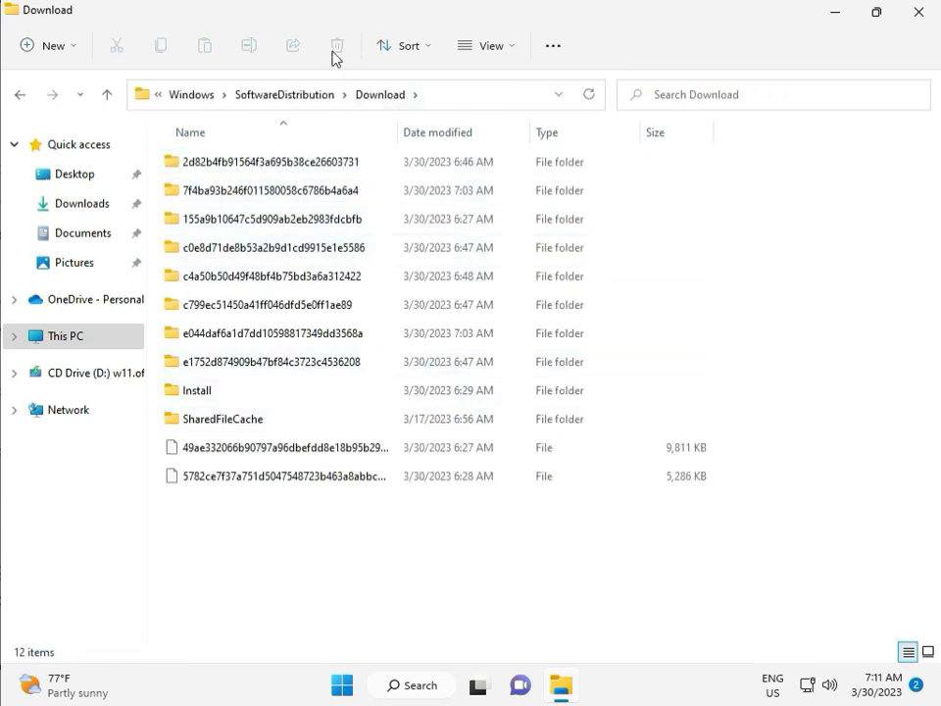
# Delete all files and folders inside the SoftwareDistribution Download folder and close File Explorer.
pyautogui.moveTo(269, 540); pyautogui.dragTo(279, 167)
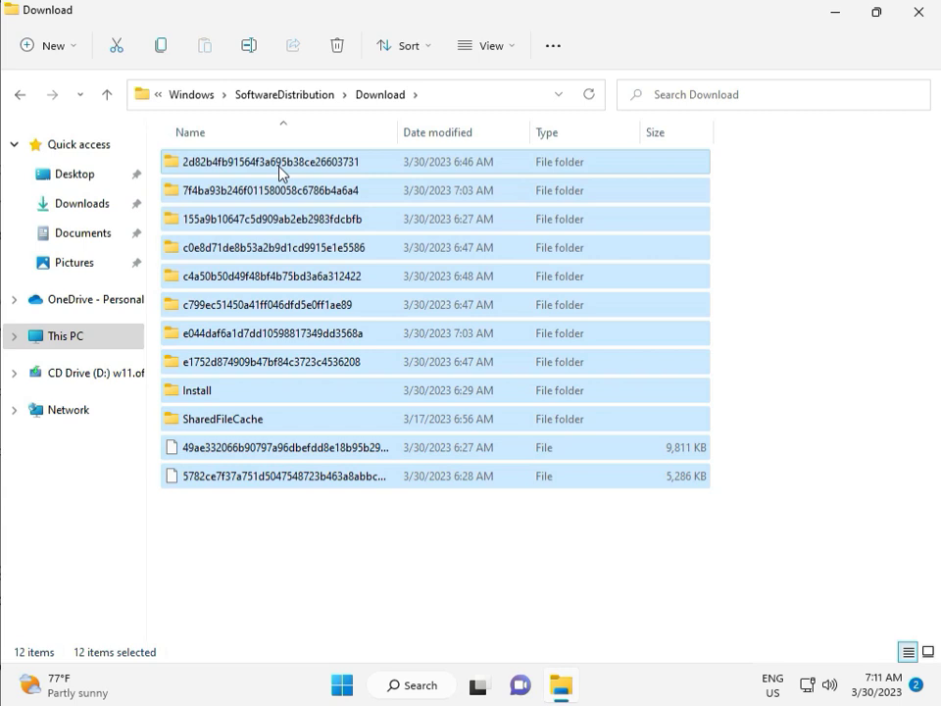
pyautogui.press('Delete')
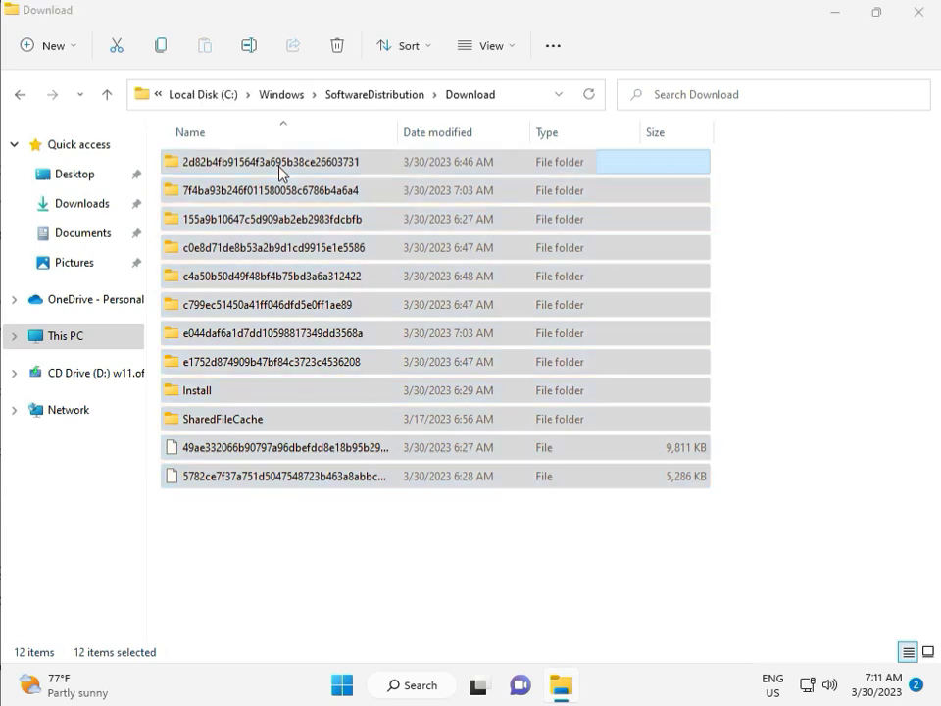
pyautogui.click(279, 250)
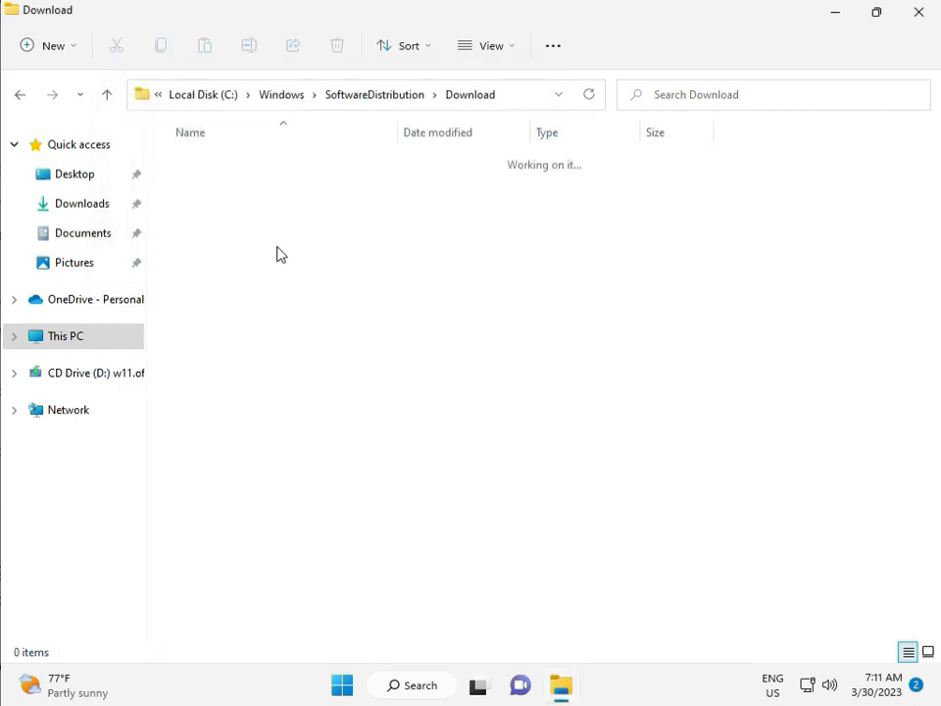
pyautogui.click(377, 95)
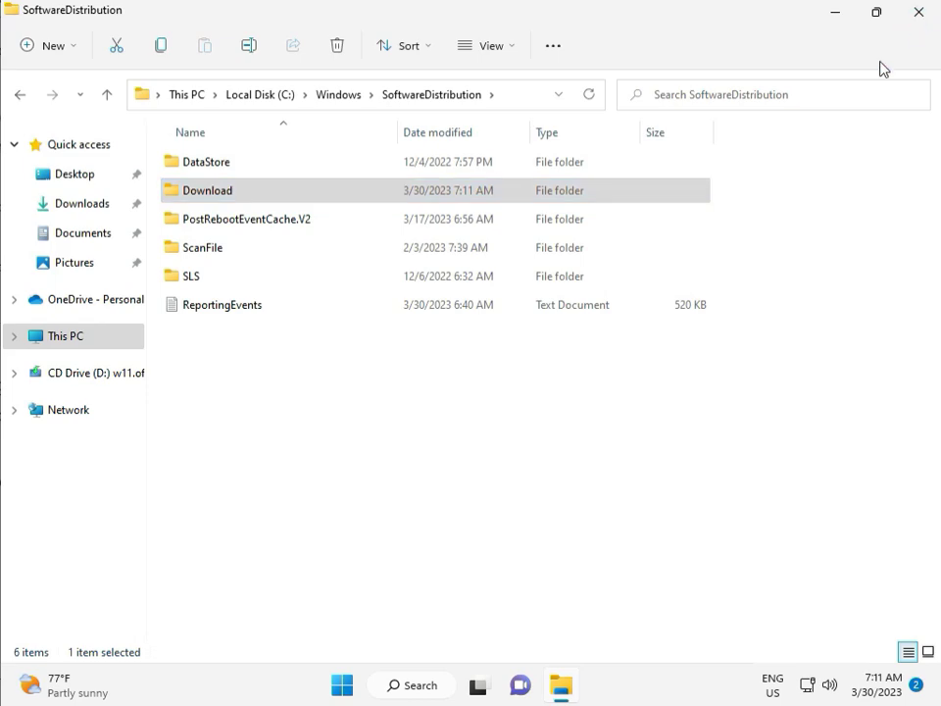
pyautogui.click(919, 13)
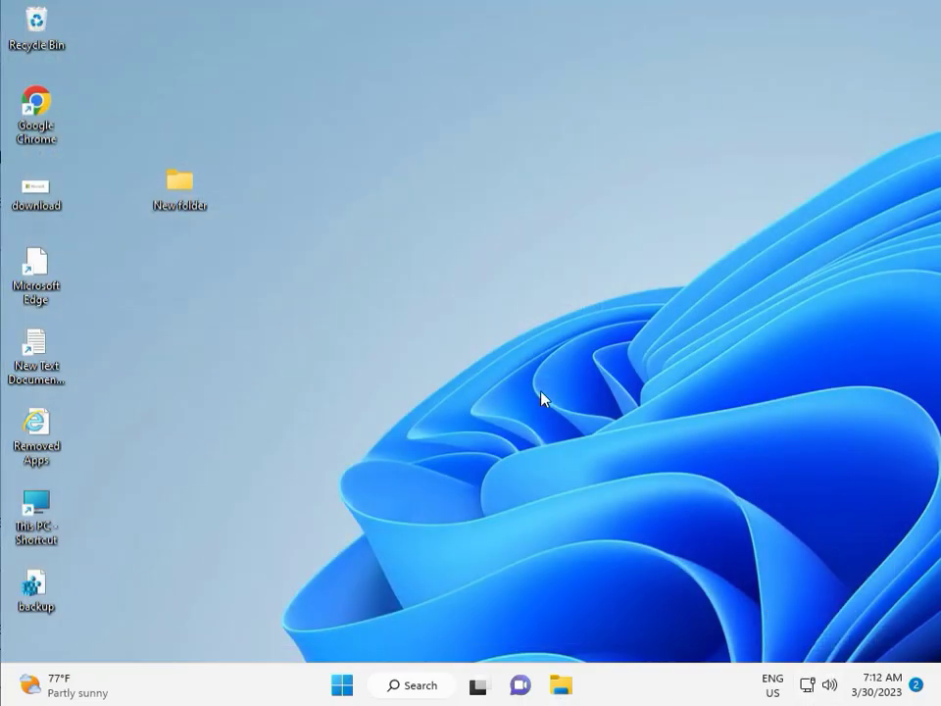
# Launch services.msc and restart the Windows Update service, dismissing the Service Control progress dialog.
pyautogui.press('super+r')
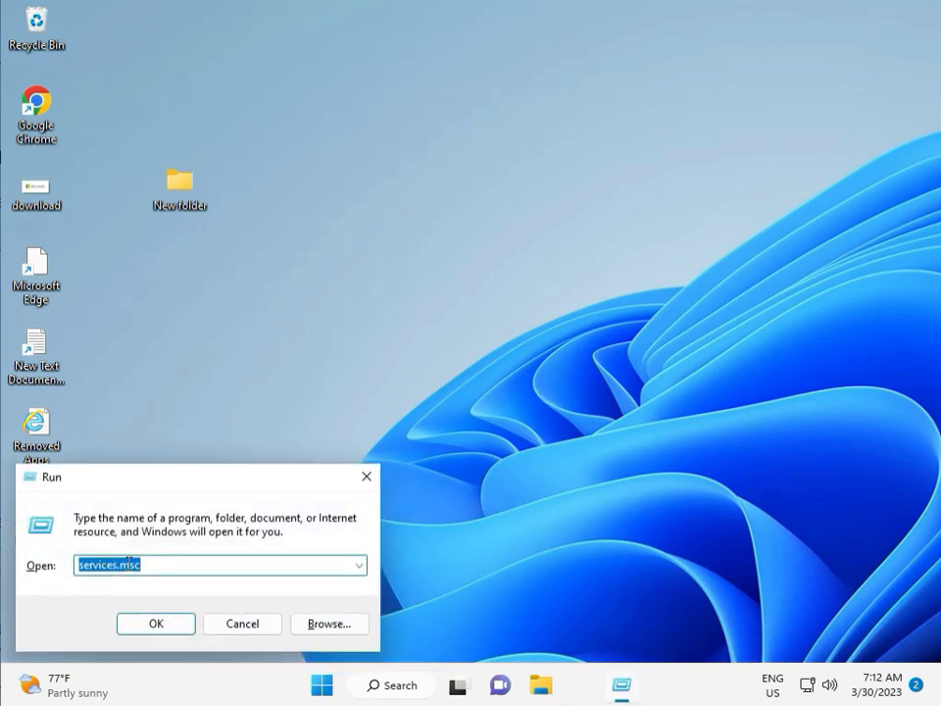
pyautogui.click(156, 620)
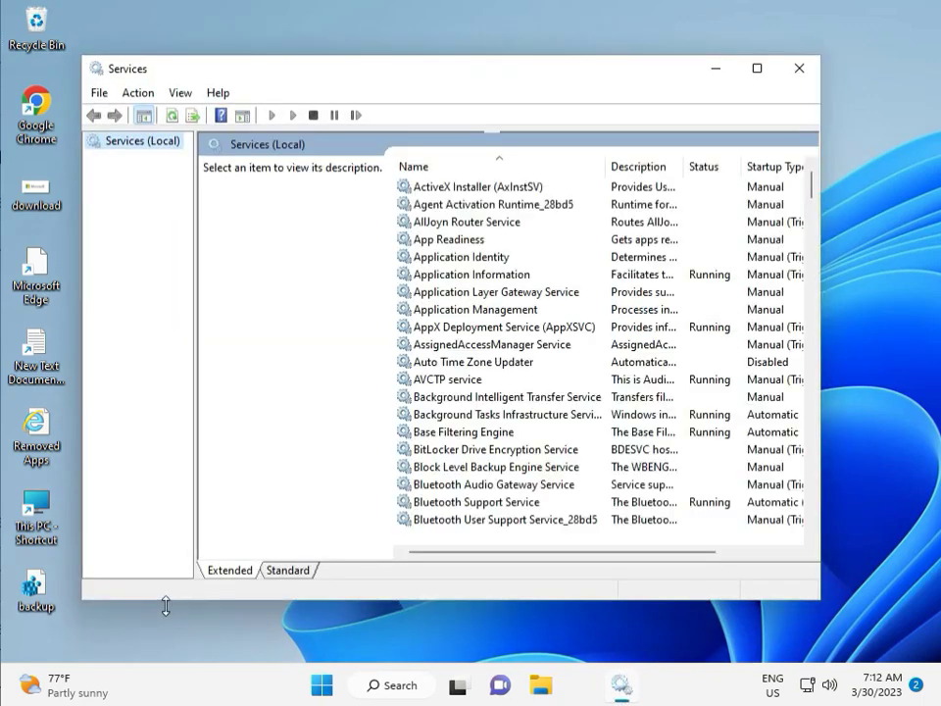
pyautogui.click(497, 291)
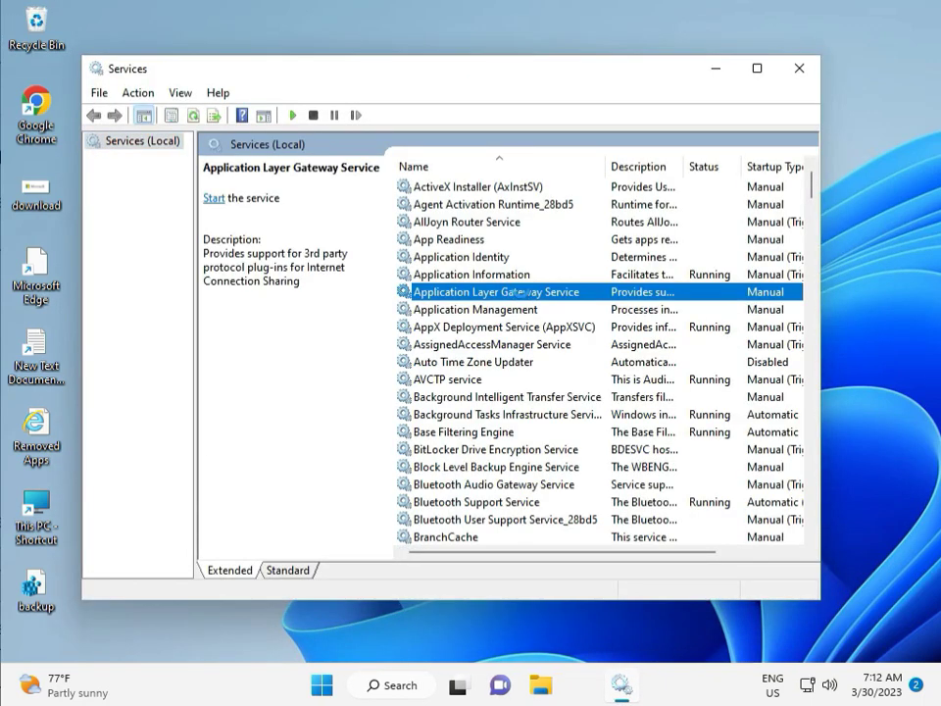
pyautogui.press('w')
pyautogui.scroll(-3, 482, 444)
pyautogui.scroll(-7, 483, 444)
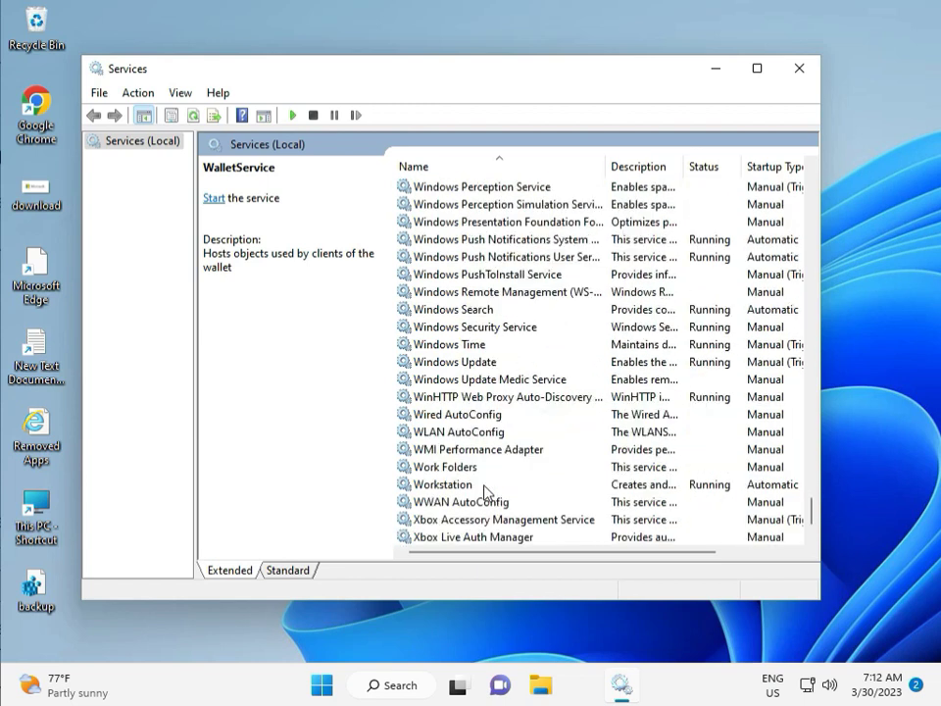
pyautogui.click(487, 363)
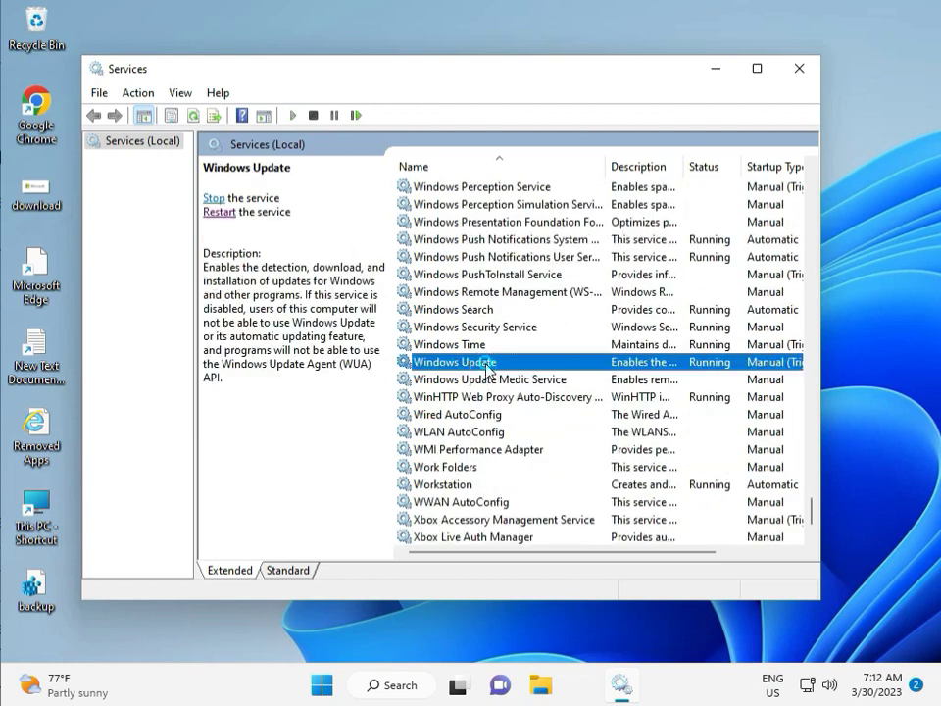
pyautogui.click(223, 214)
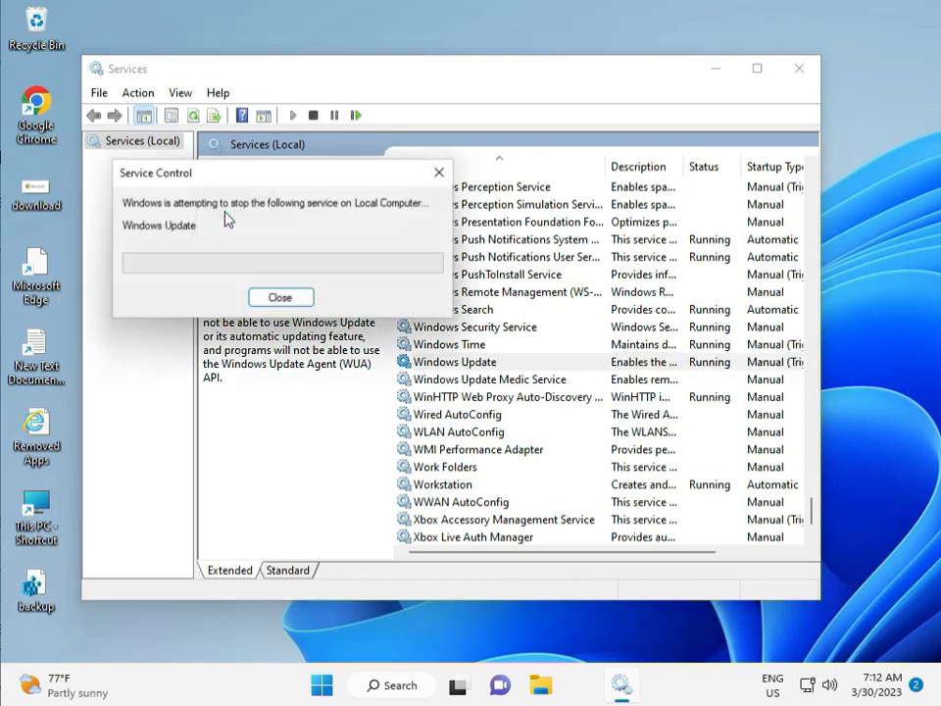
pyautogui.click(278, 297)
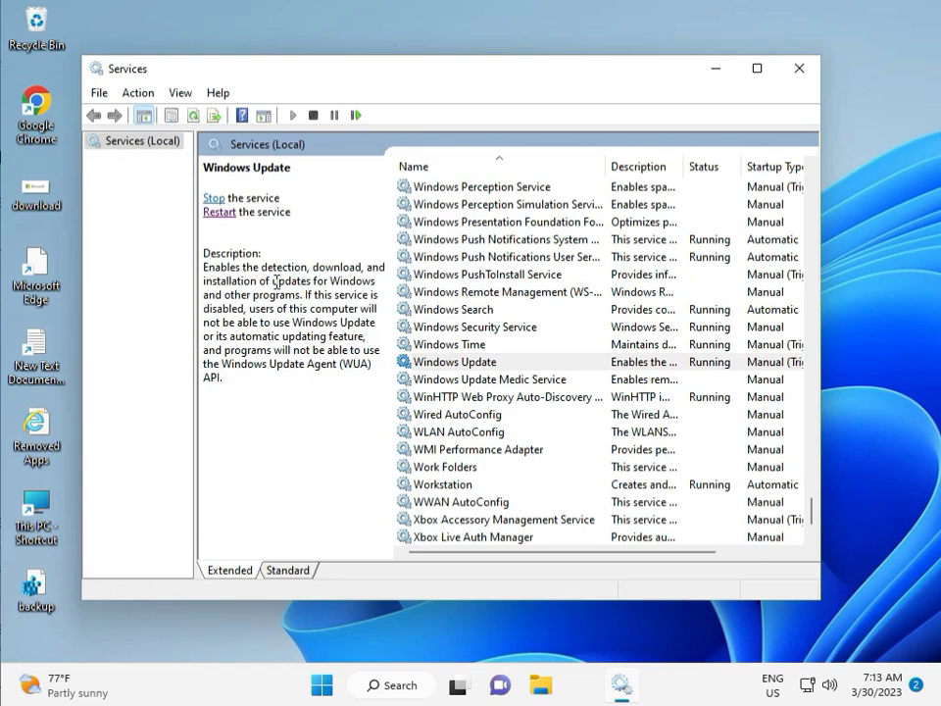
# Set the Windows Update service's startup type to Automatic and apply the change.
pyautogui.doubleClick(479, 361)
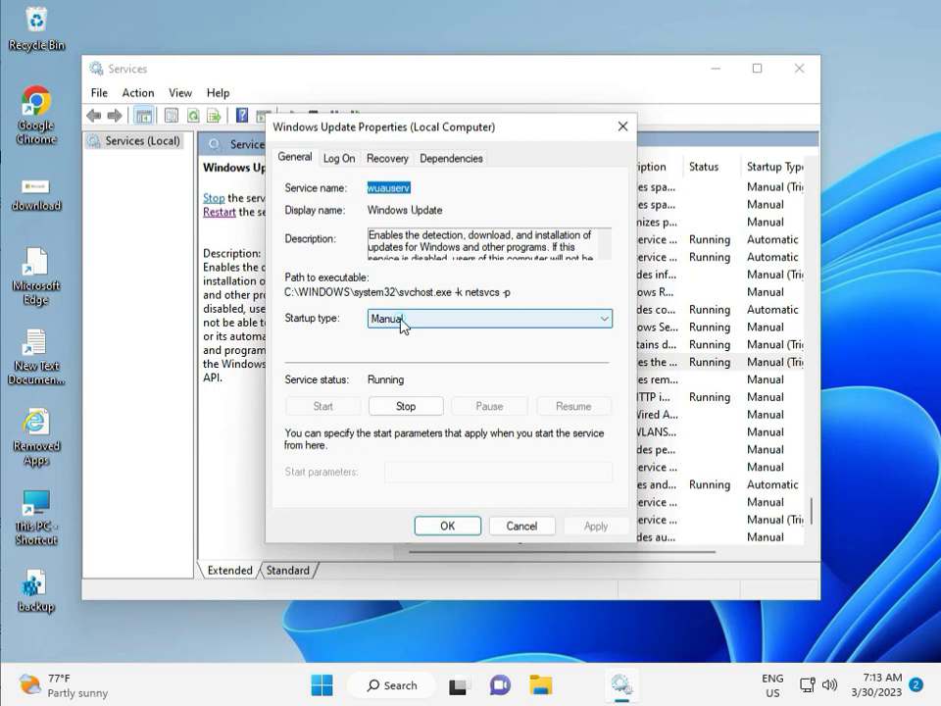
pyautogui.click(400, 319)
pyautogui.click(388, 347)
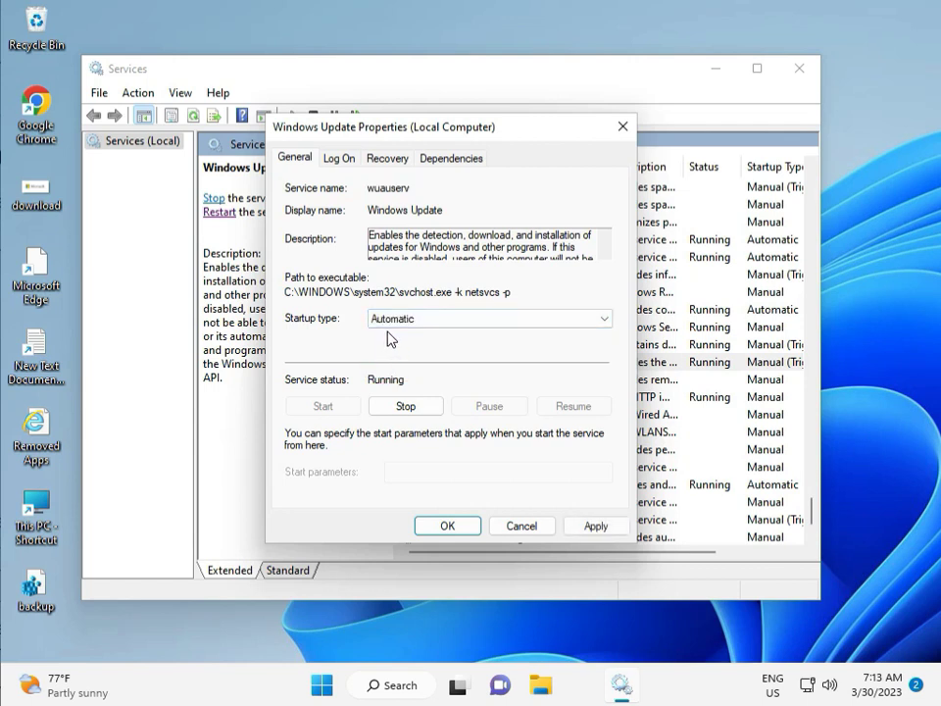
pyautogui.click(596, 526)
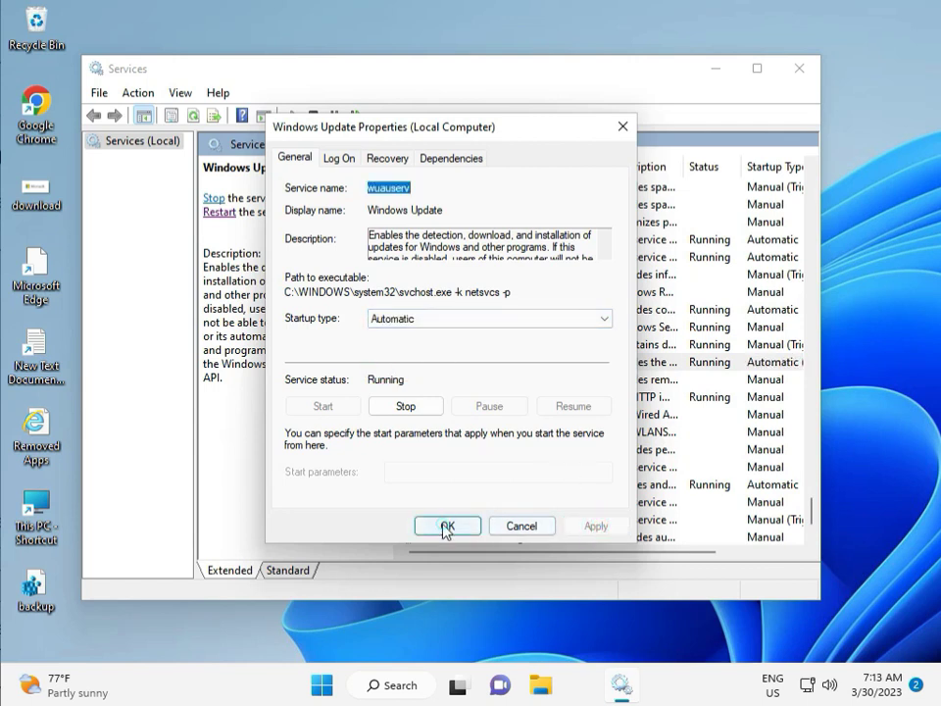
pyautogui.click(445, 527)
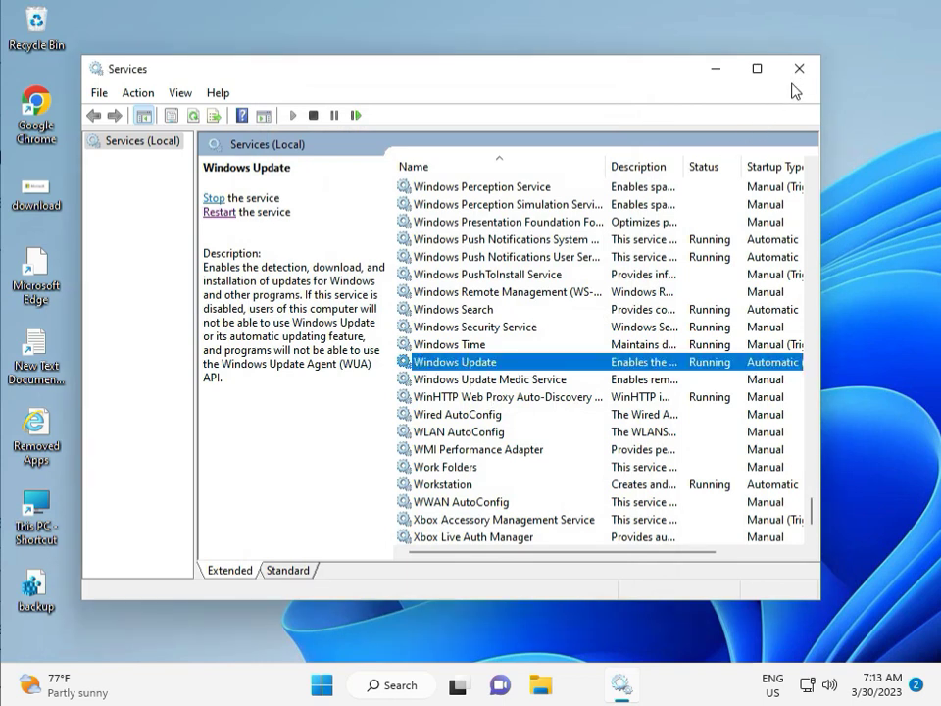
# Close the Services window and launch the Registry Editor through Run, allowing it to make changes to the device.
pyautogui.click(799, 67)
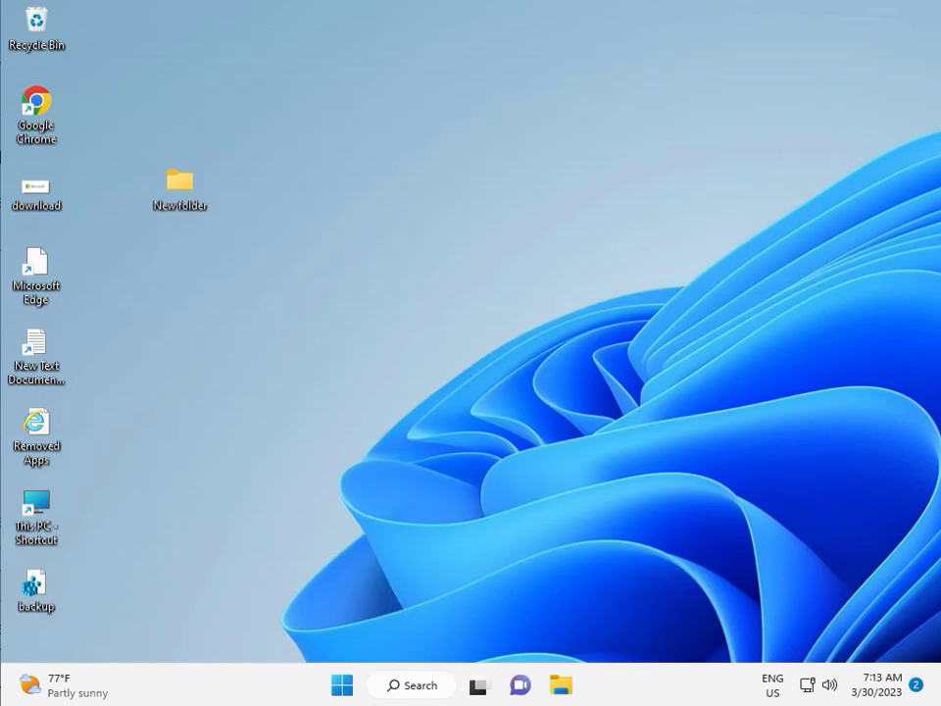
pyautogui.click(523, 494)
pyautogui.click(382, 501)
pyautogui.press('super+r')
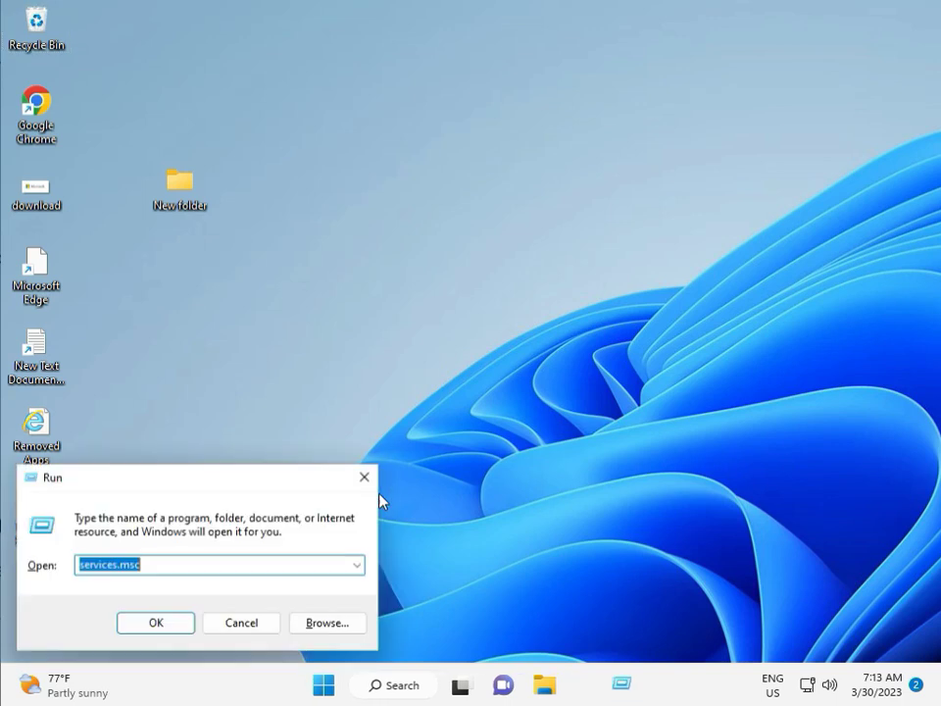
pyautogui.write('re')
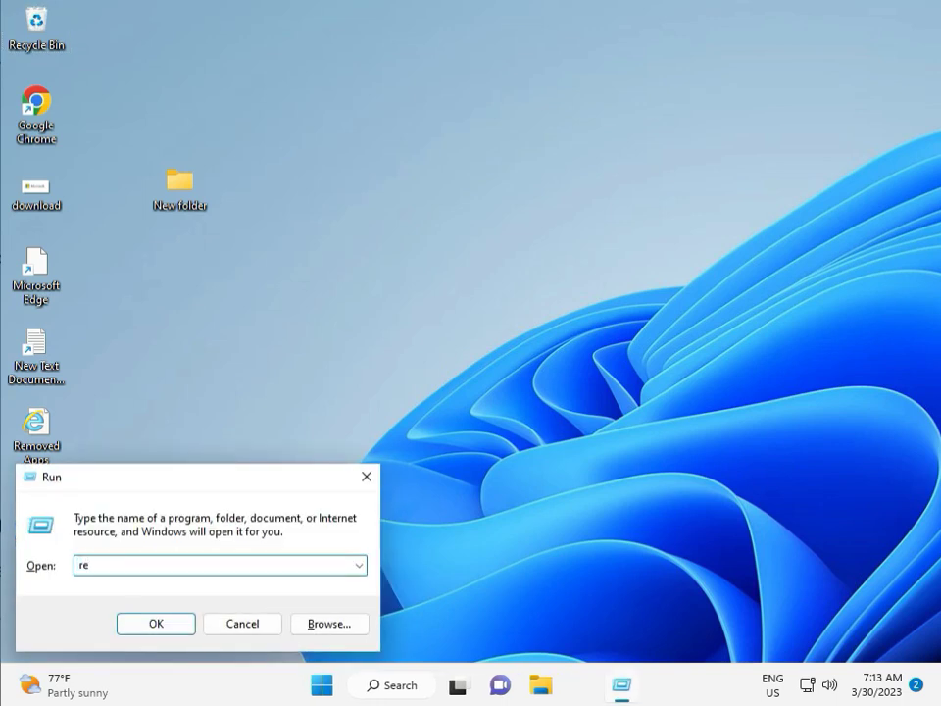
pyautogui.write('gew')
pyautogui.press('Return')
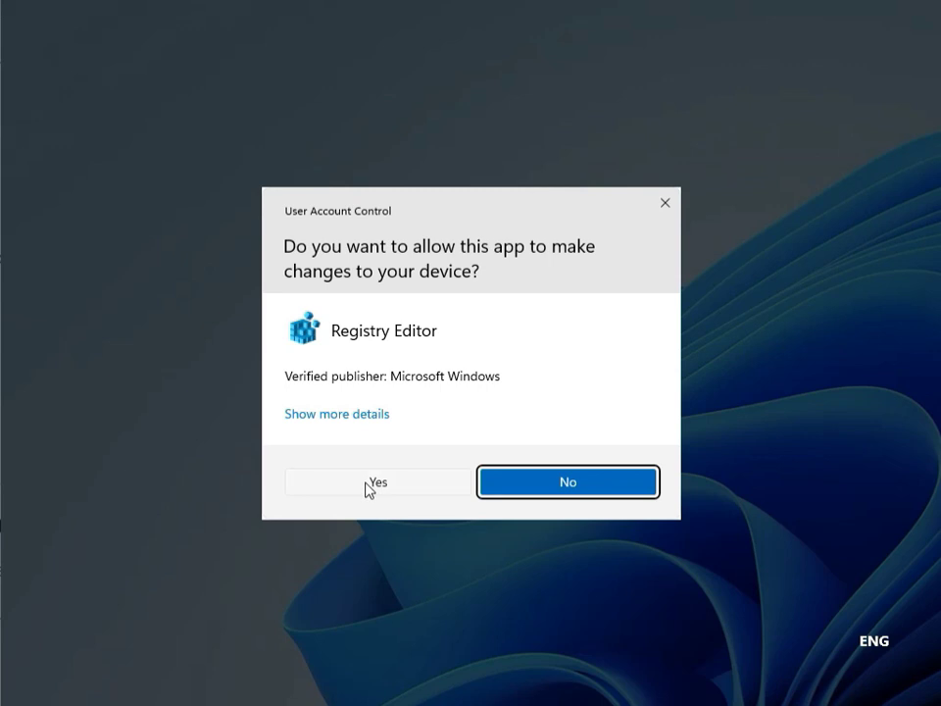
pyautogui.click(366, 482)
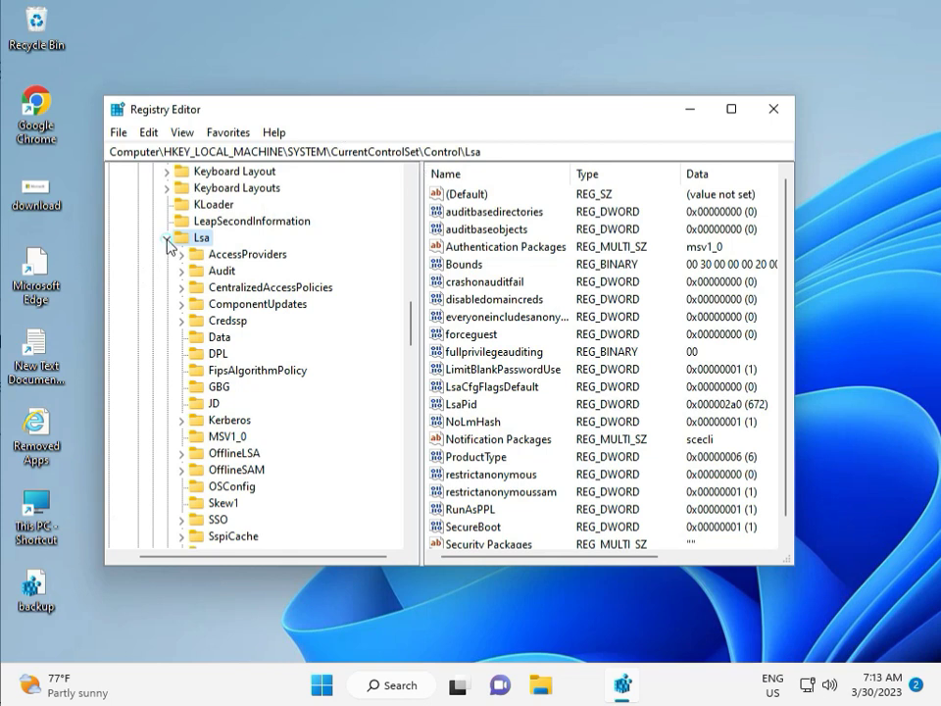
# Collapse the previously opened registry branches and expand HKEY_LOCAL_MACHINE down to its SOFTWARE key.
pyautogui.scroll(20, 138, 272)
pyautogui.click(123, 319)
pyautogui.click(131, 221)
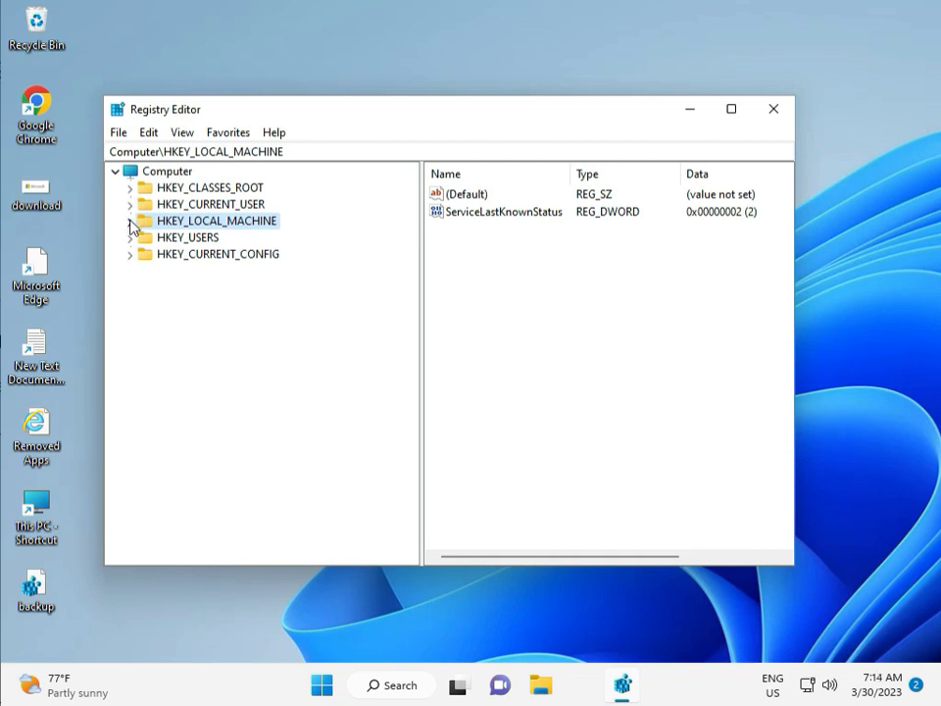
pyautogui.click(132, 221)
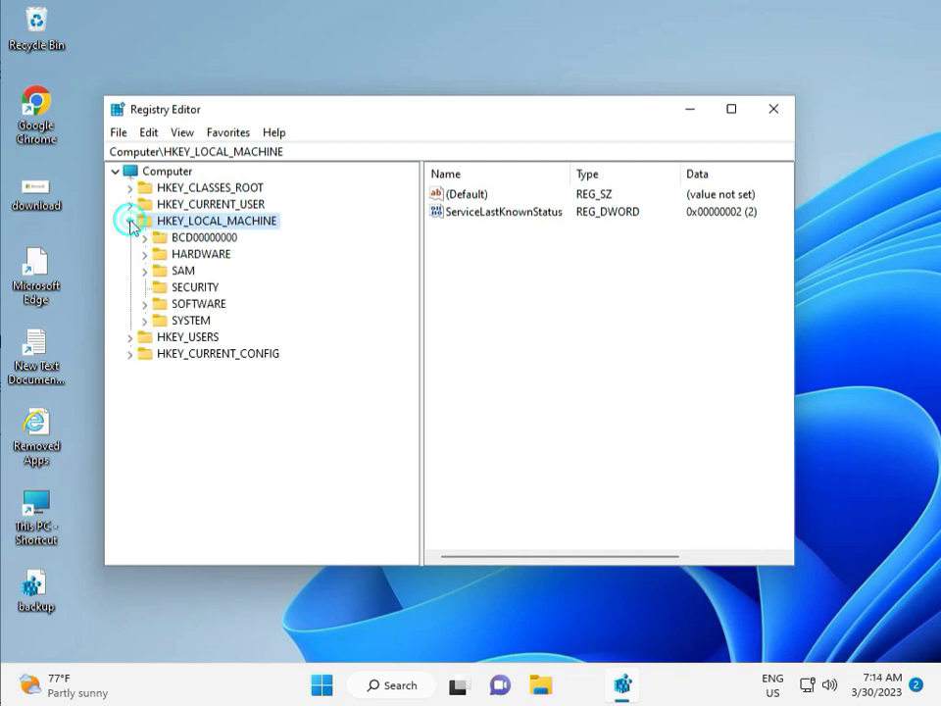
pyautogui.click(146, 304)
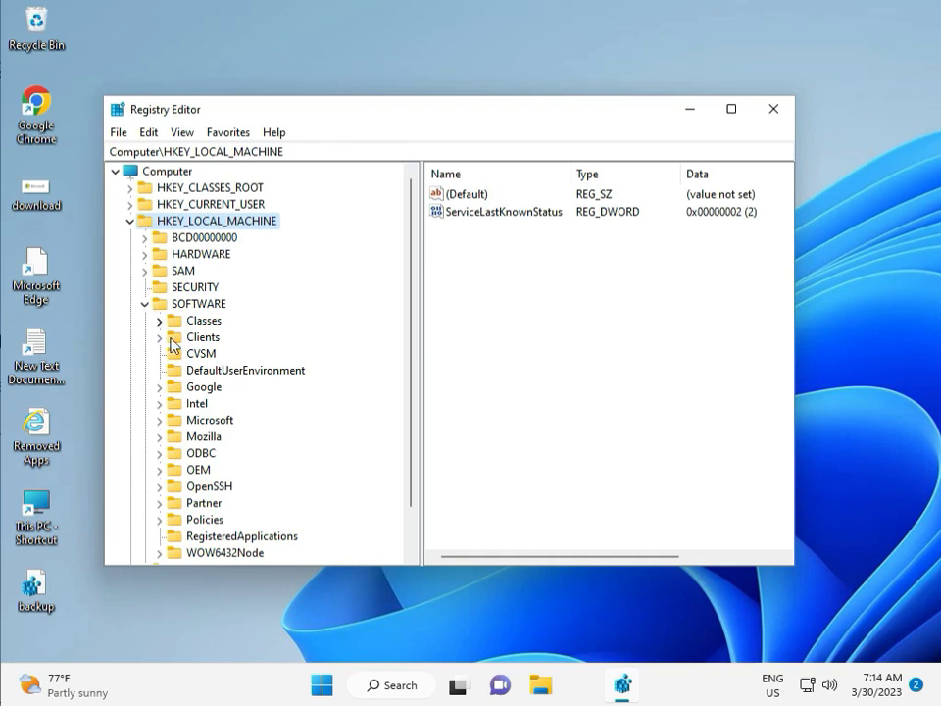
# Expand Policies\Microsoft\Windows under SOFTWARE, examine its subkeys for Windows Update policies, and close the Registry Editor.
pyautogui.scroll(-1, 193, 392)
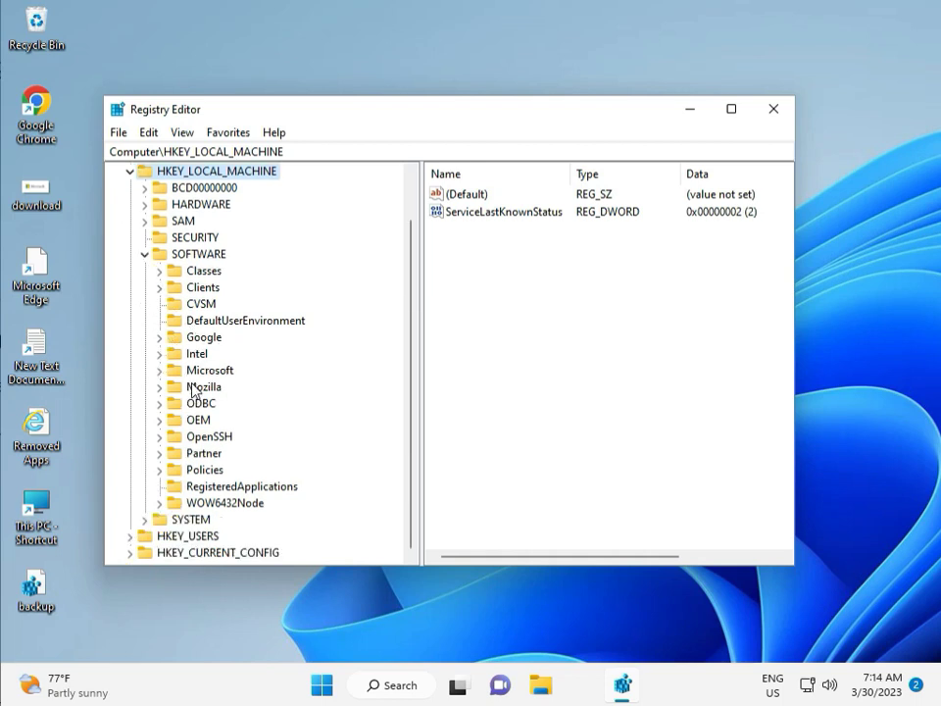
pyautogui.click(160, 469)
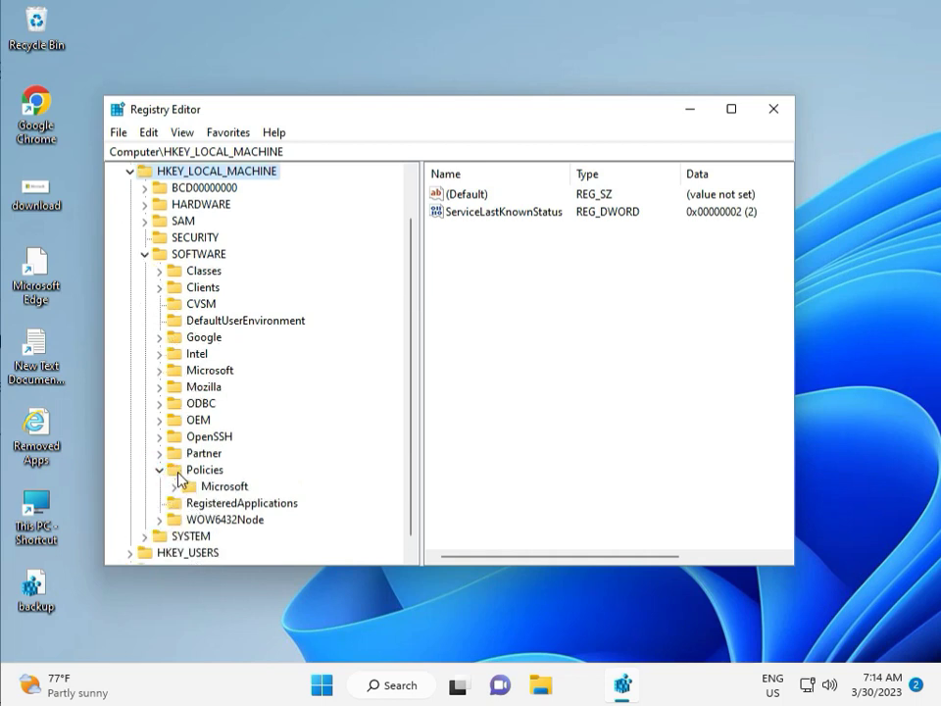
pyautogui.click(176, 487)
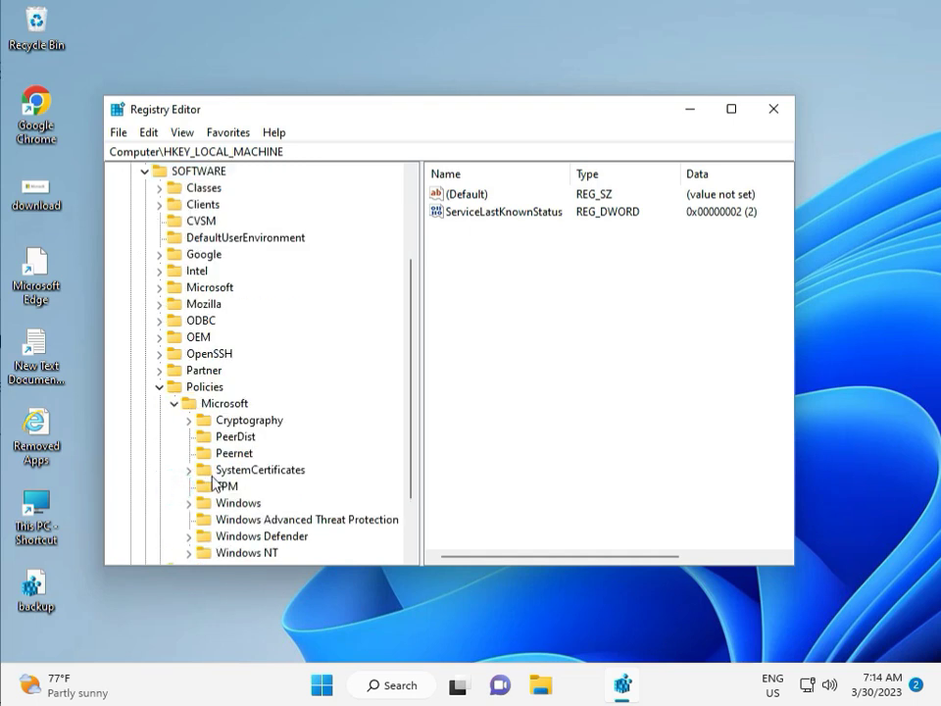
pyautogui.scroll(-2, 220, 484)
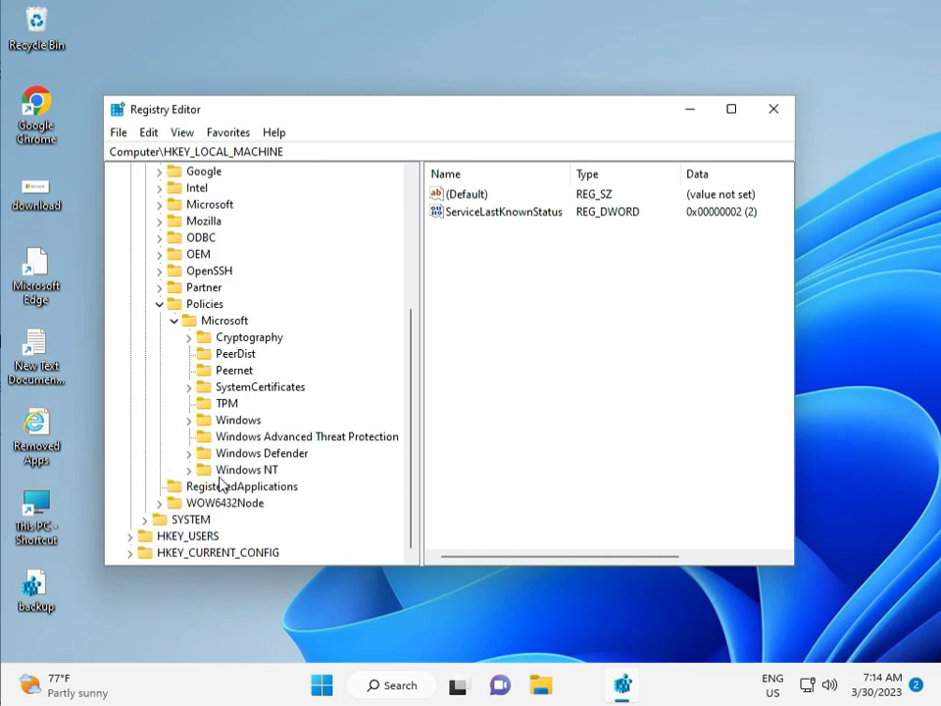
pyautogui.click(190, 419)
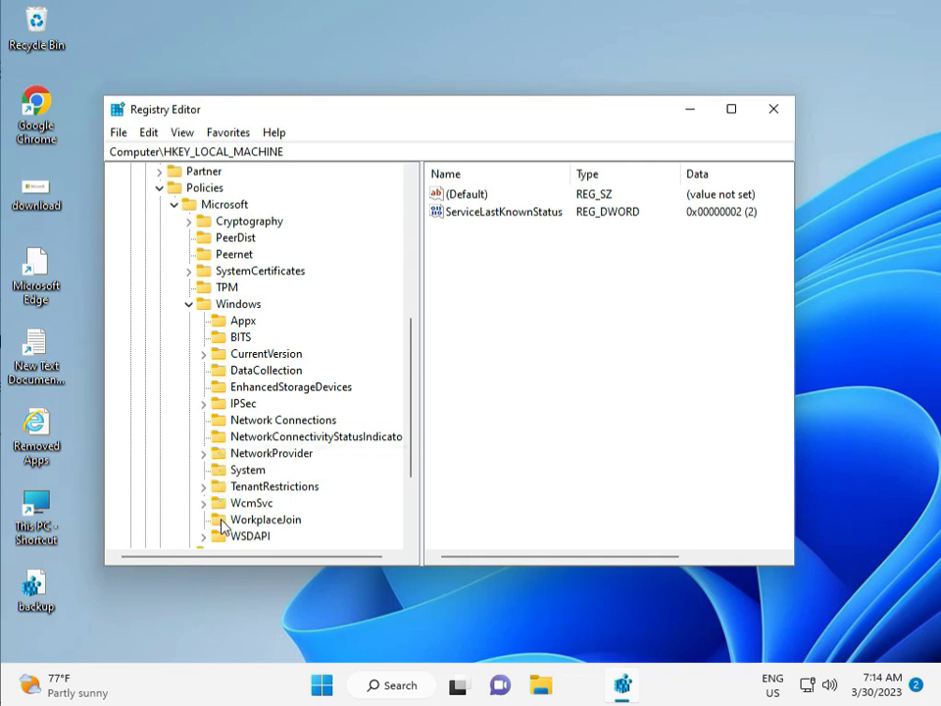
pyautogui.scroll(-1, 221, 519)
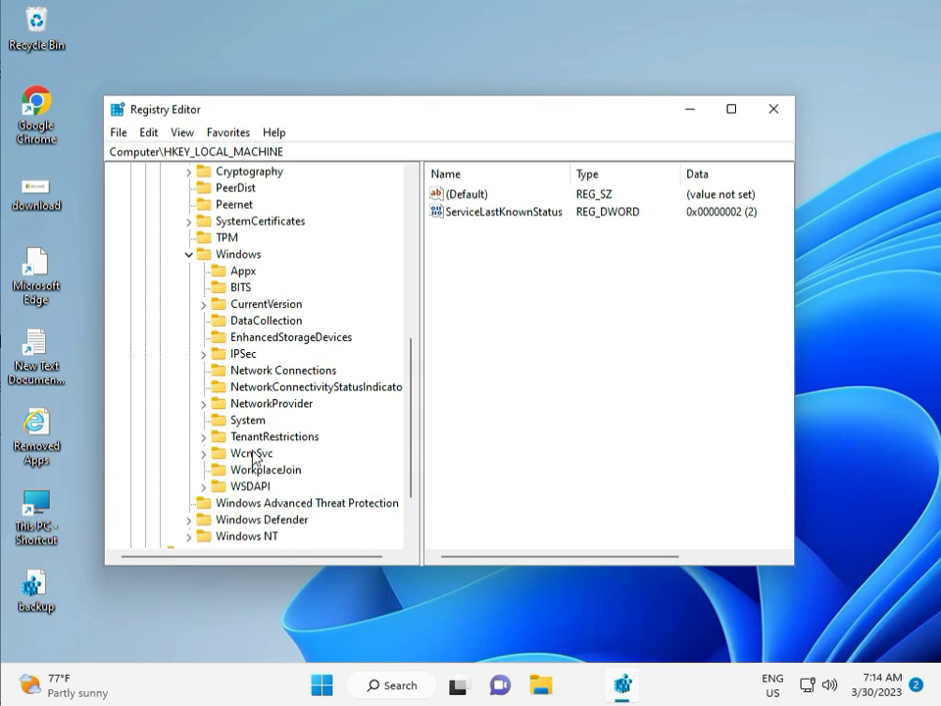
pyautogui.click(773, 109)
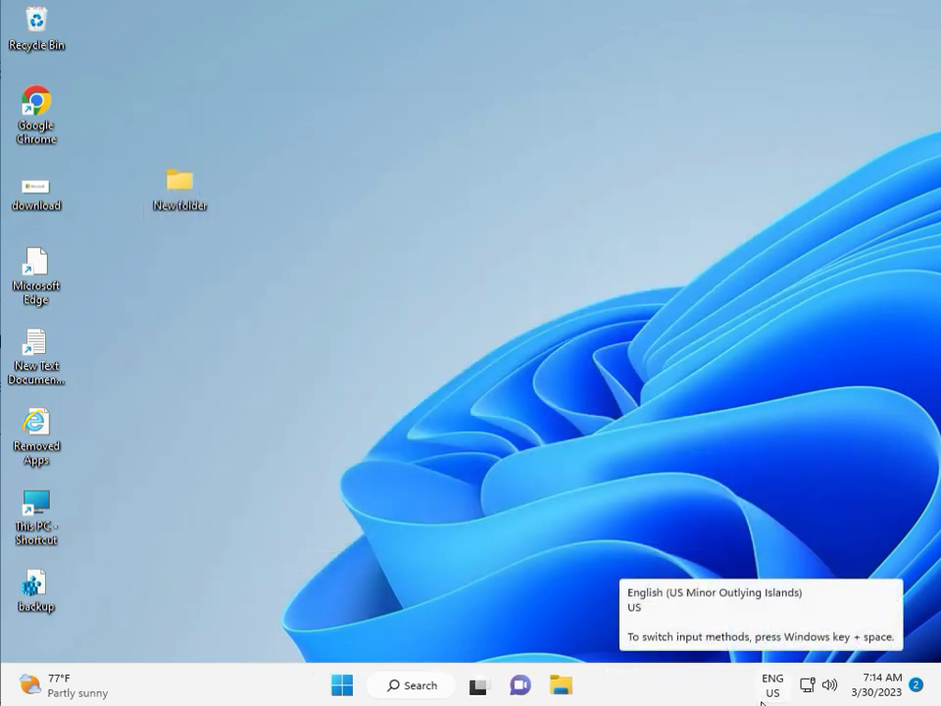
# Search for cmd and open Command Prompt as administrator, approving the User Account Control request.
pyautogui.click(274, 434)
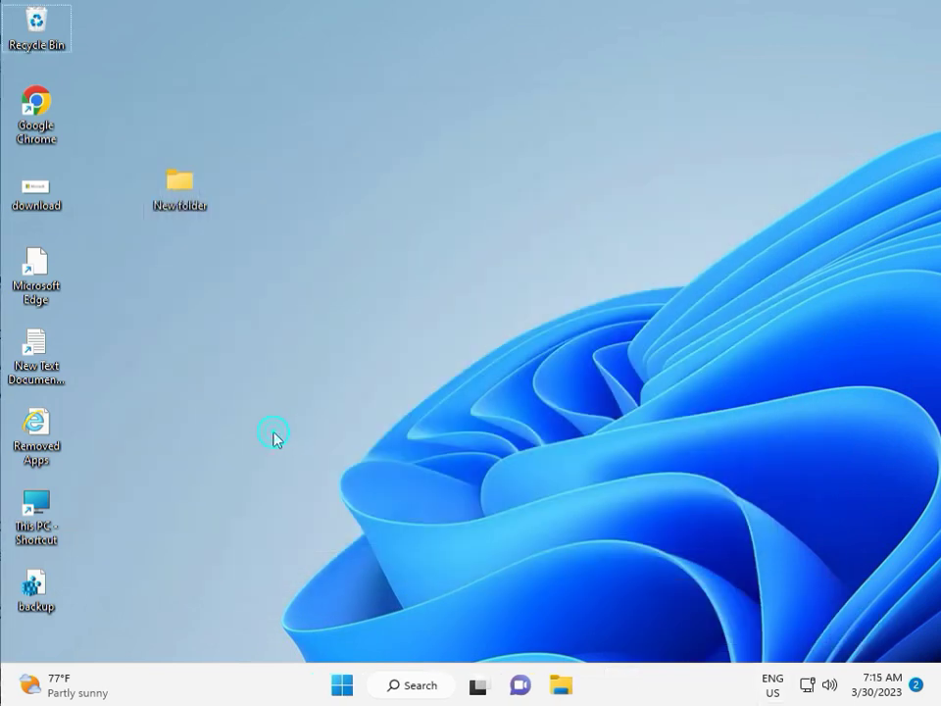
pyautogui.press('super')
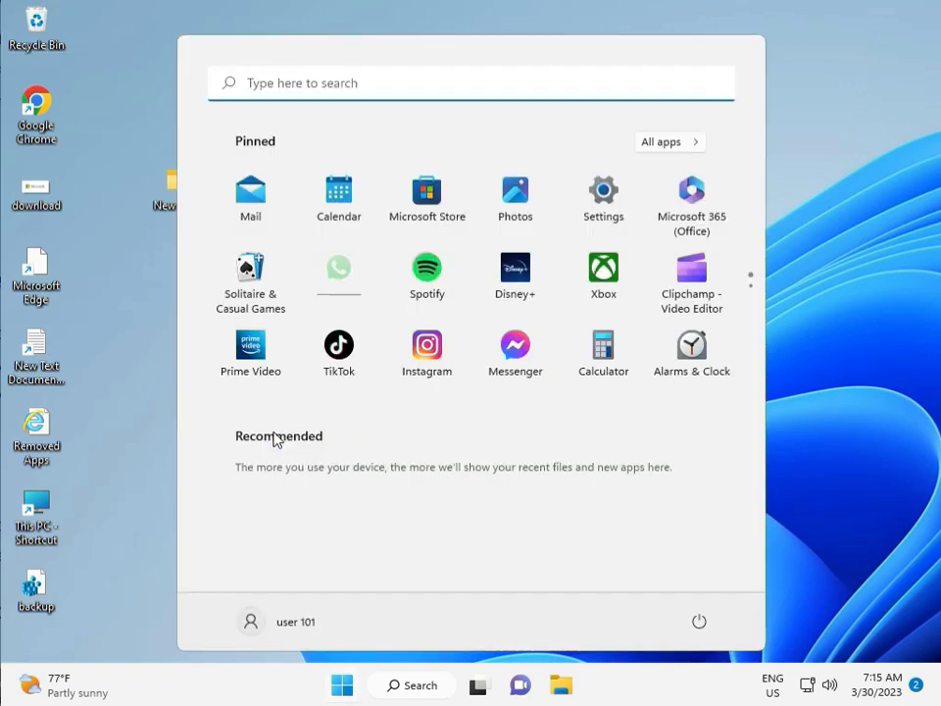
pyautogui.write('cmd')
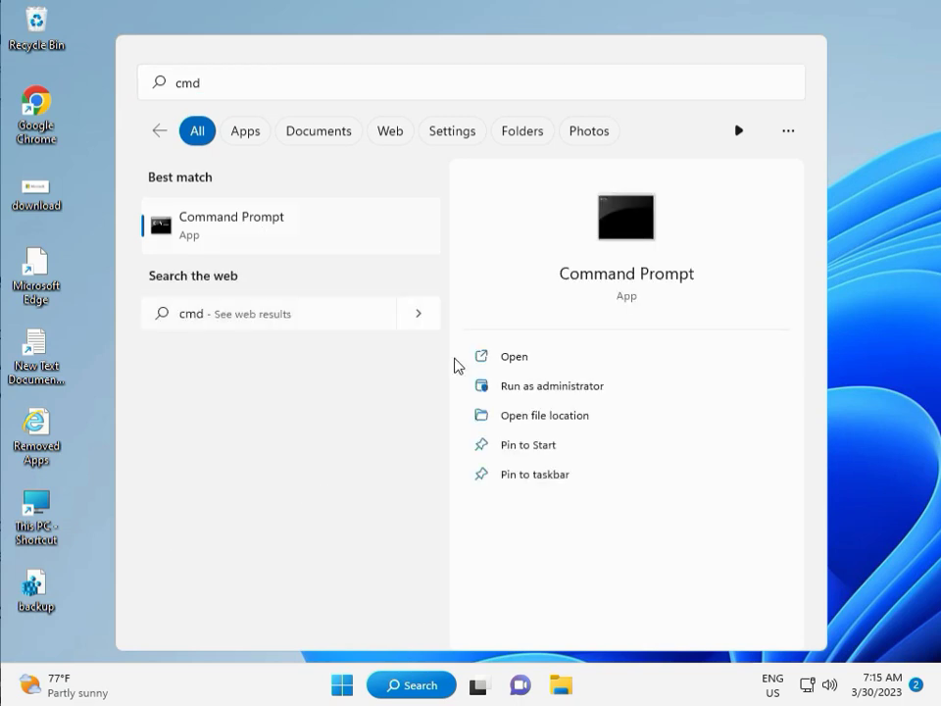
pyautogui.click(504, 387)
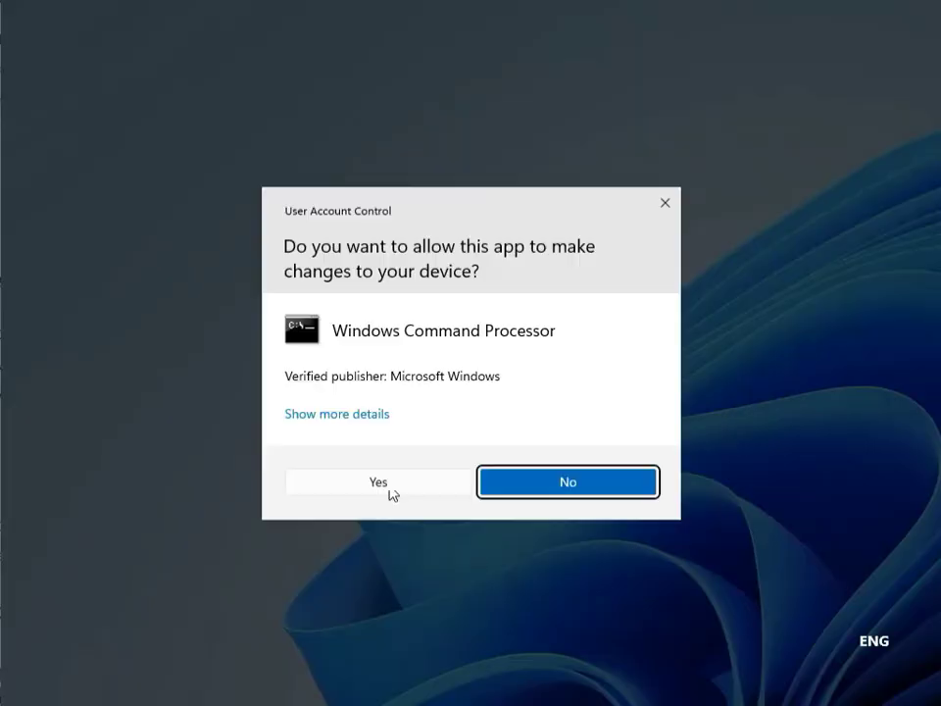
pyautogui.click(347, 484)
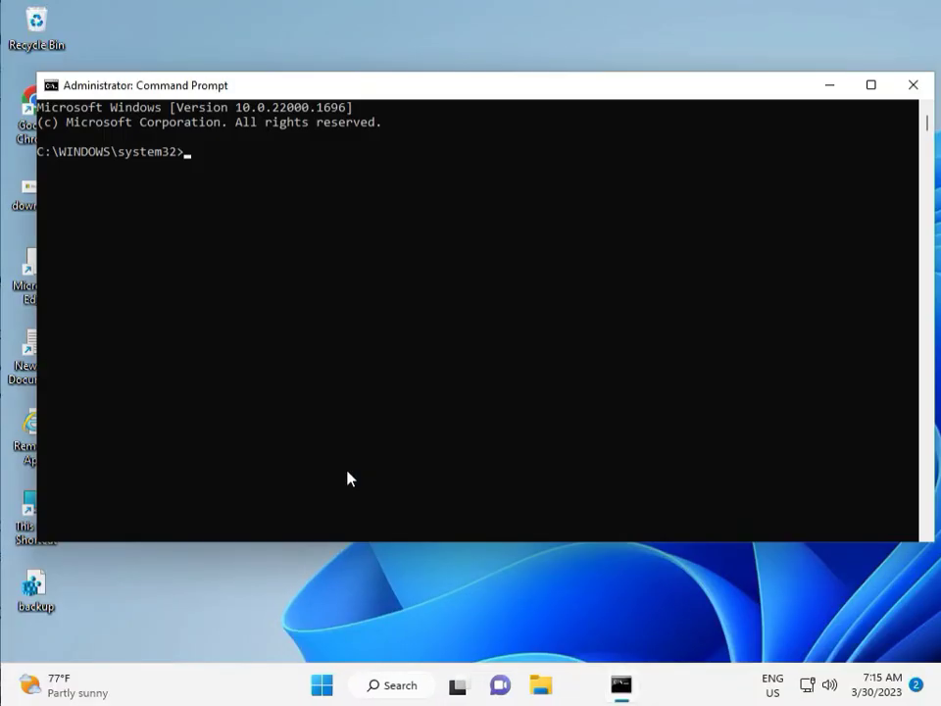
# Run chkdsk /f /r, answer y to schedule the disk check for the next restart, and close Command Prompt.
pyautogui.write('chkdsk /f /r')
pyautogui.press('Return')
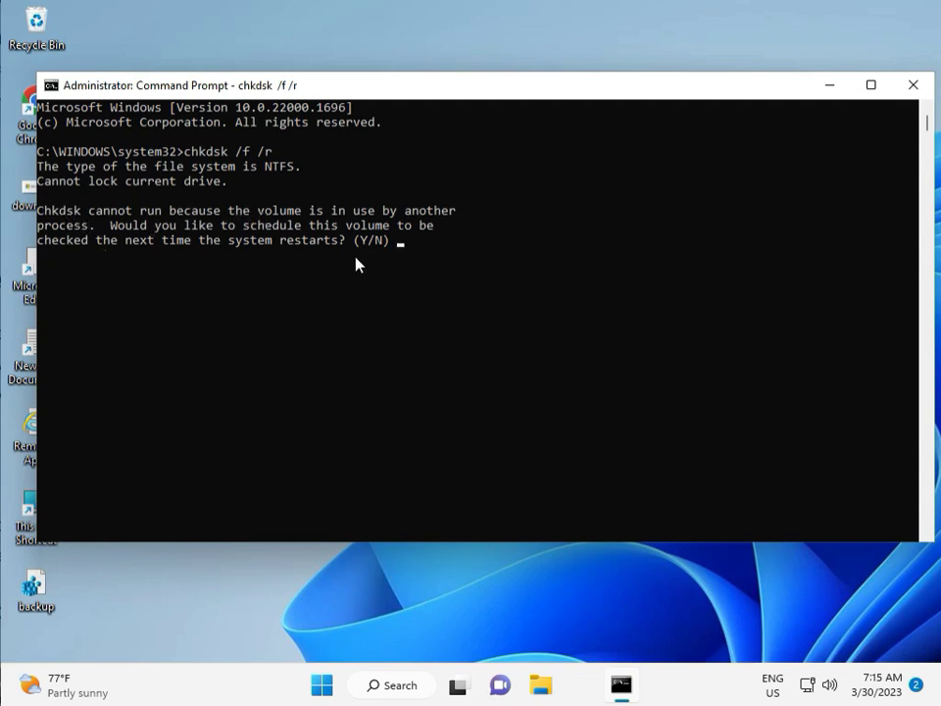
pyautogui.write('y')
pyautogui.press('Return')
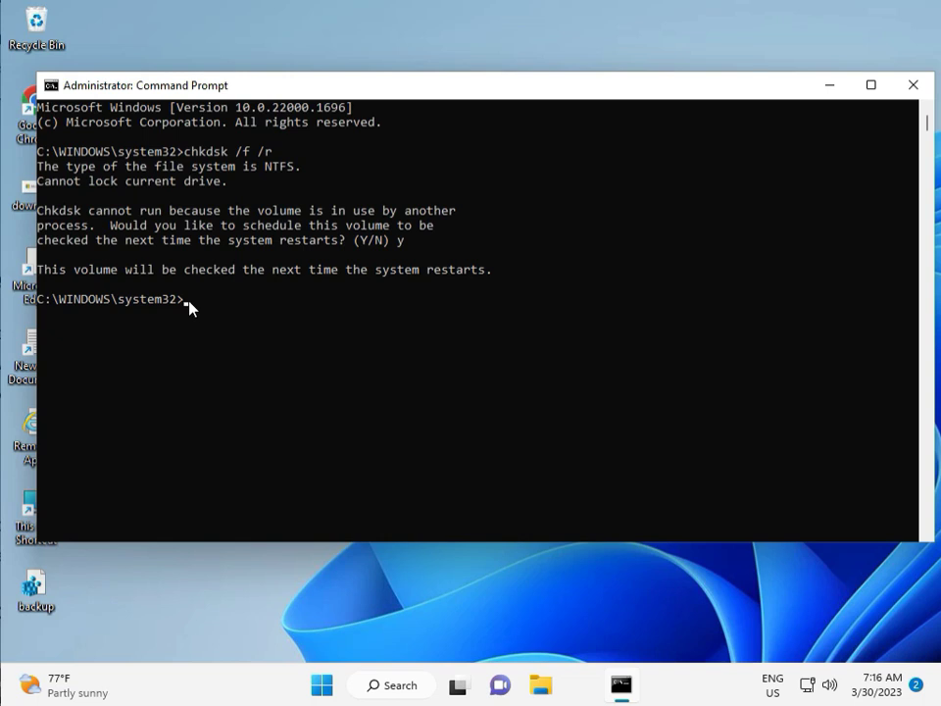
pyautogui.click(913, 86)
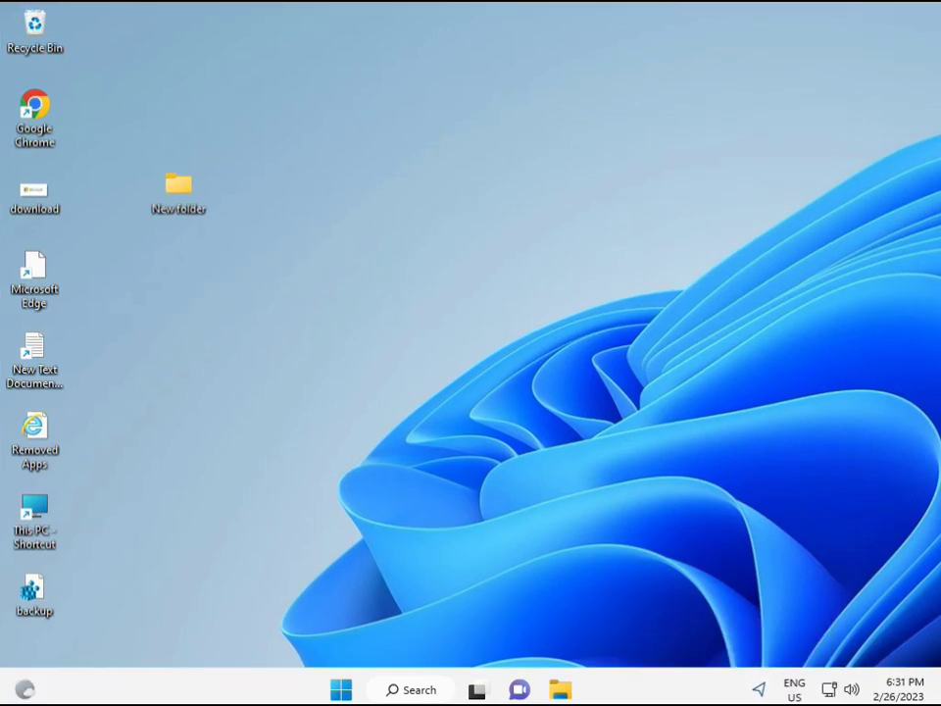
# Find Command Prompt with the search term cmd and run it with administrator rights, accepting the permission request.
pyautogui.click(340, 689)
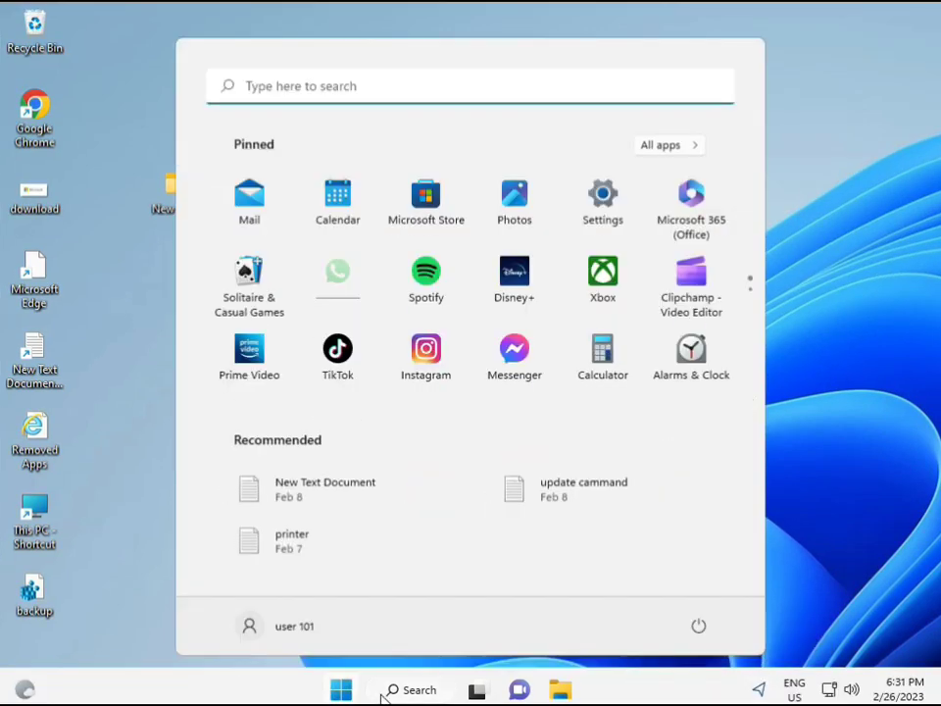
pyautogui.write('cmd')
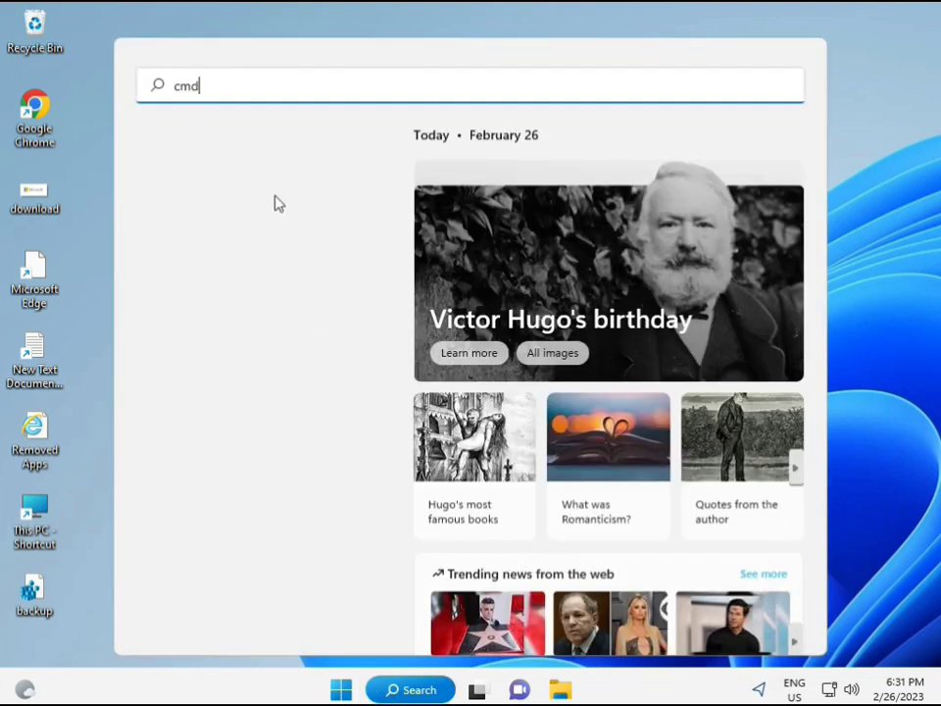
pyautogui.click(208, 230)
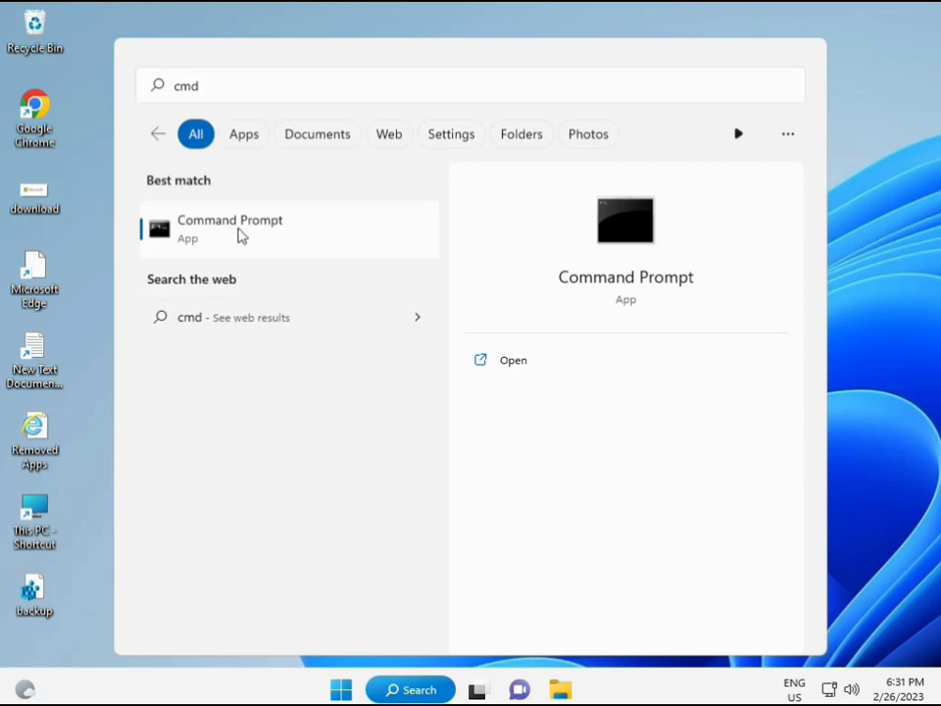
pyautogui.rightClick(240, 235)
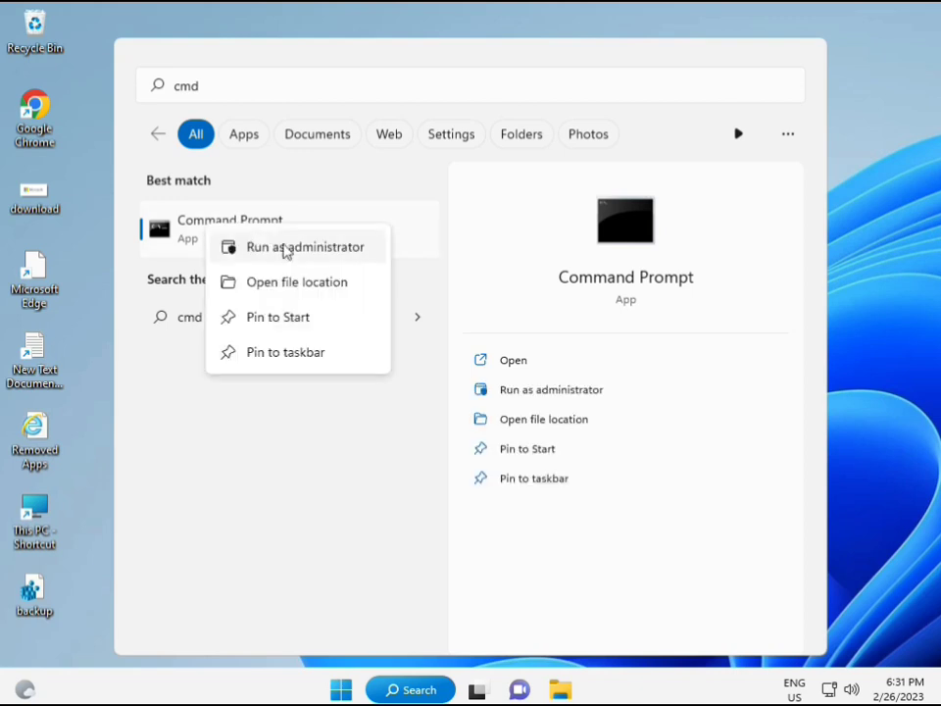
pyautogui.press('Escape')
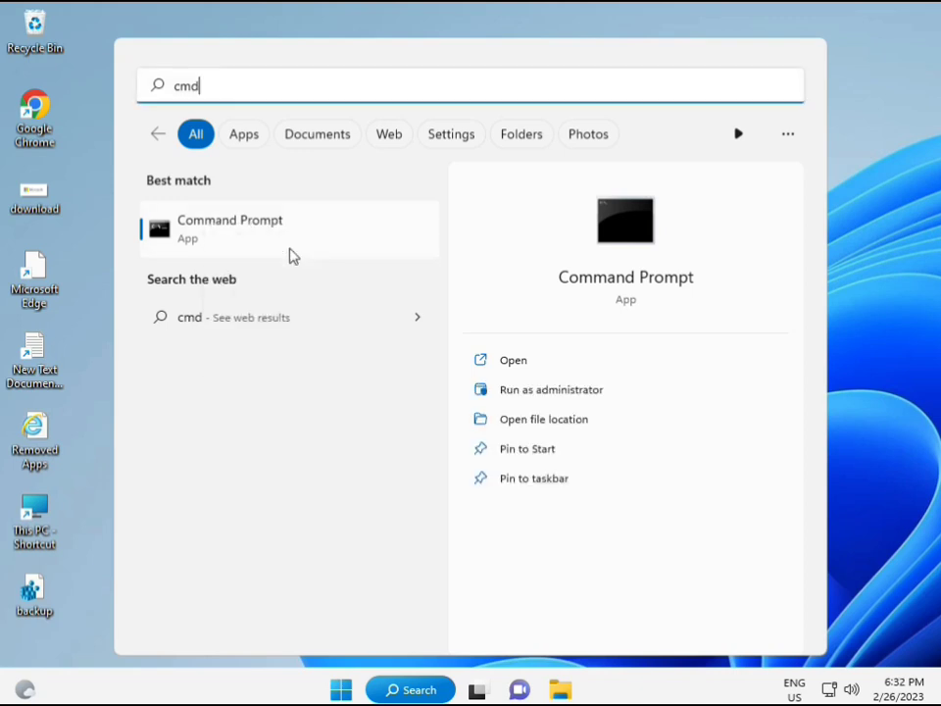
pyautogui.hotkey('ctrl', 'shift', 'Return')
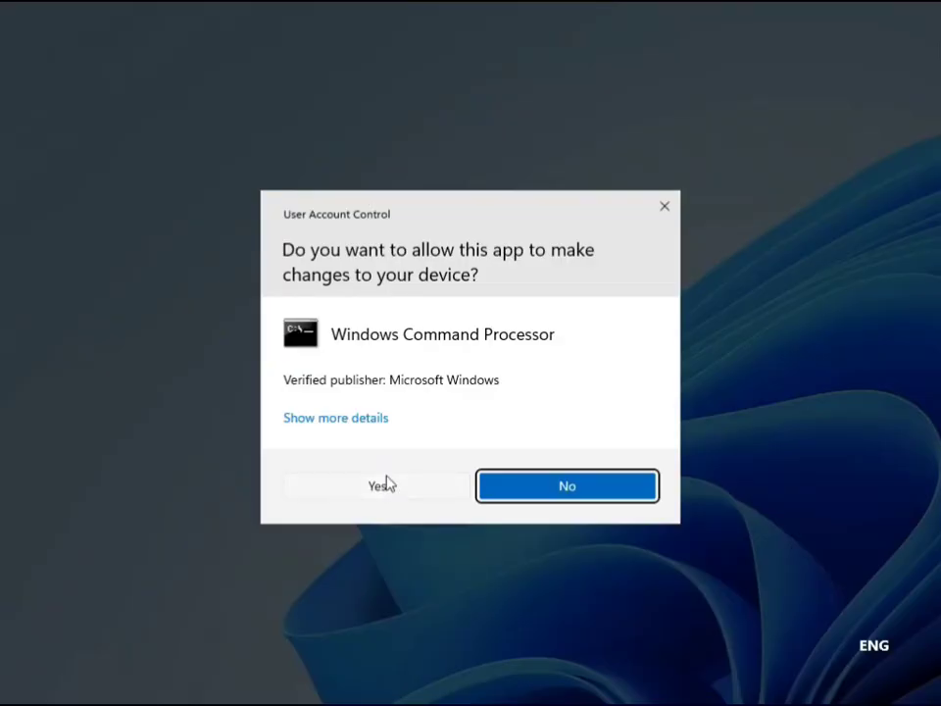
pyautogui.click(382, 485)
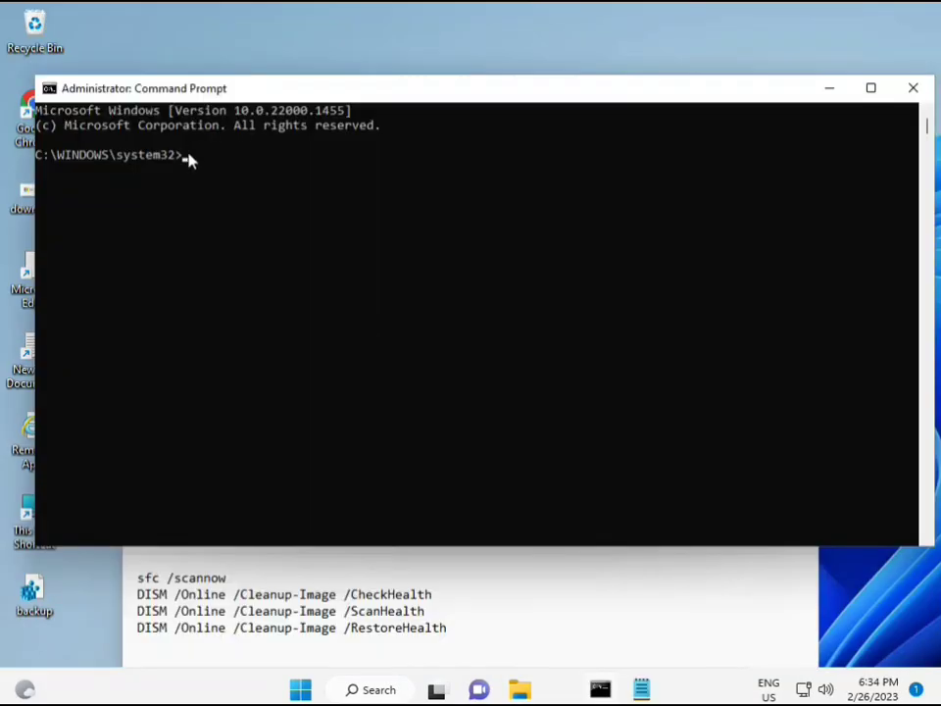
# Run sfc /scannow in the elevated Command Prompt to scan the system files.
pyautogui.click(187, 157)
pyautogui.write('sca')
pyautogui.press('BackSpace')
pyautogui.press('BackSpace')
pyautogui.press('BackSpace')
pyautogui.write('sfc /scannow')
pyautogui.press('Return')
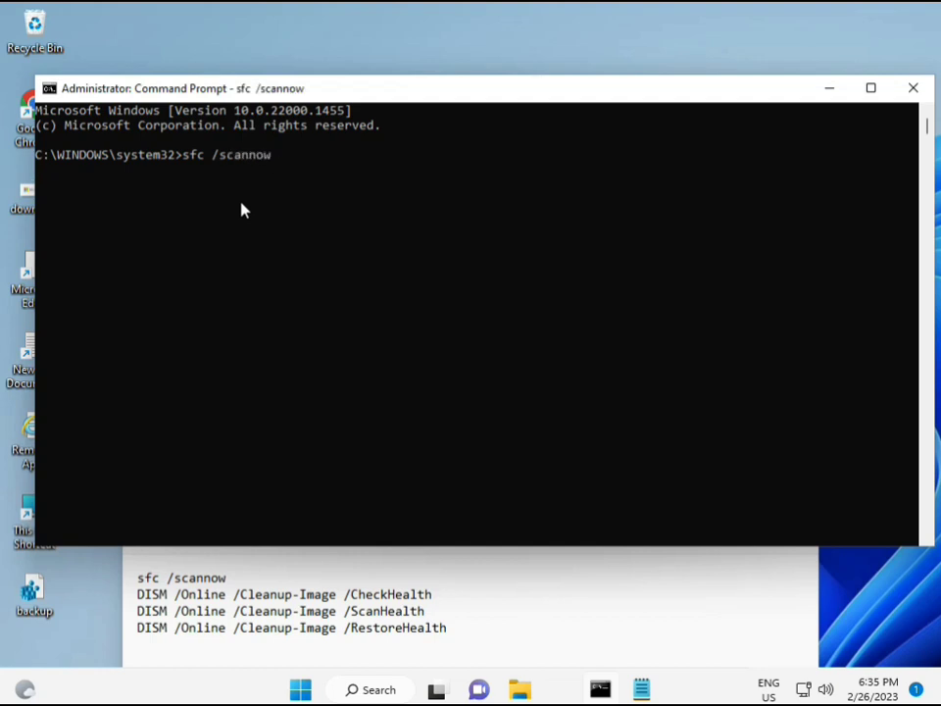